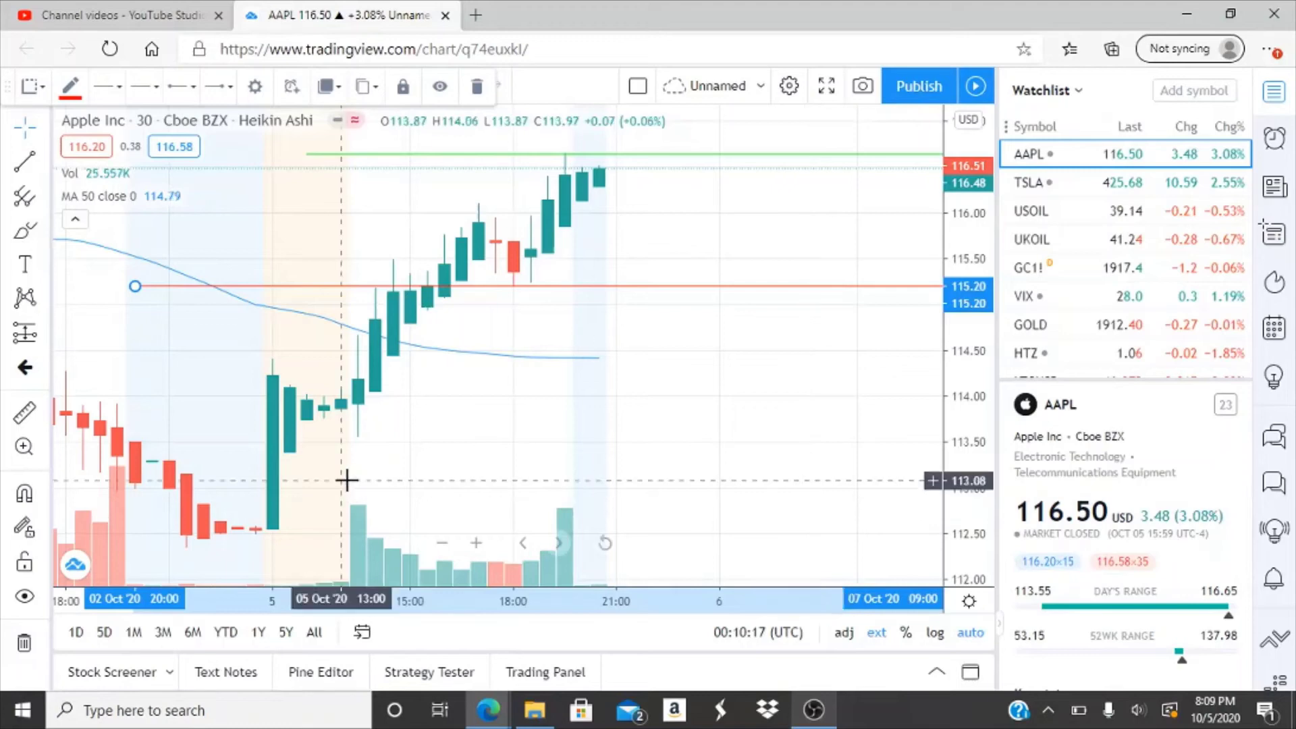
- Examine Apple's 30-minute price history back to August by widening the visible range of the chart
left_click(398, 476)
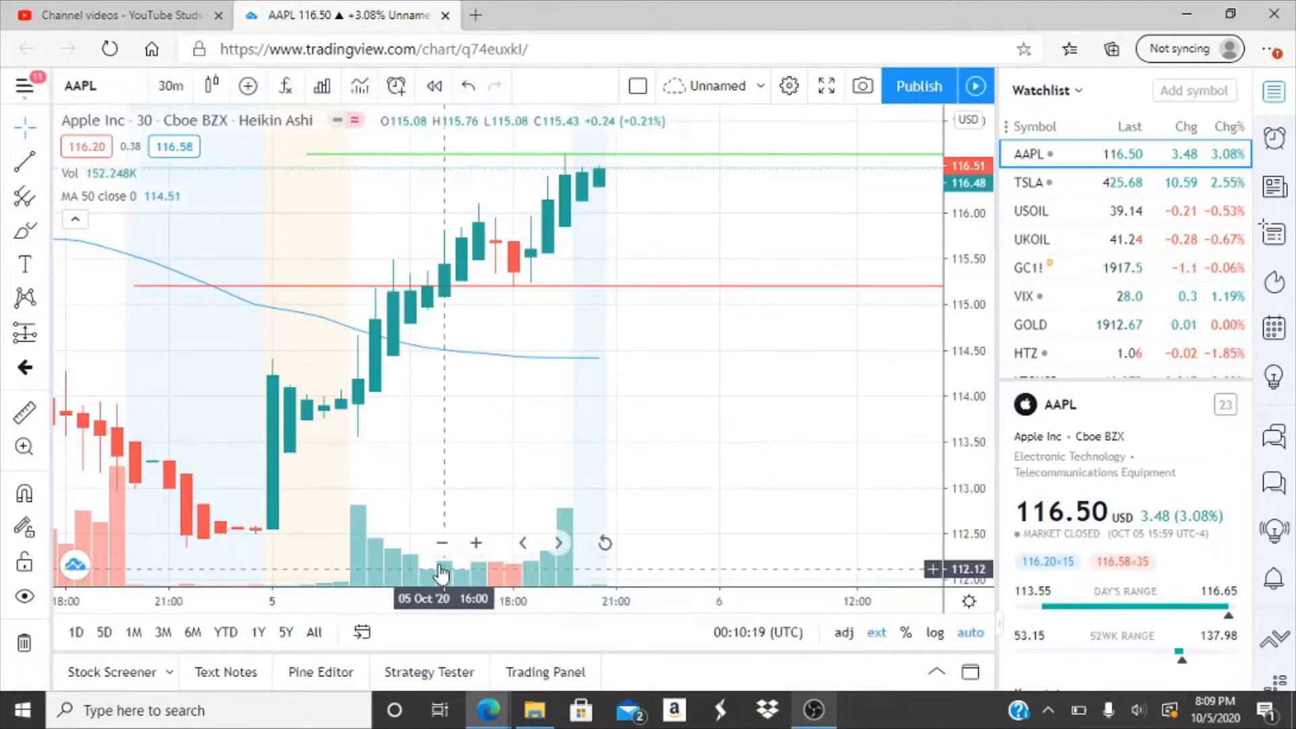
left_click(443, 542)
left_click(443, 544)
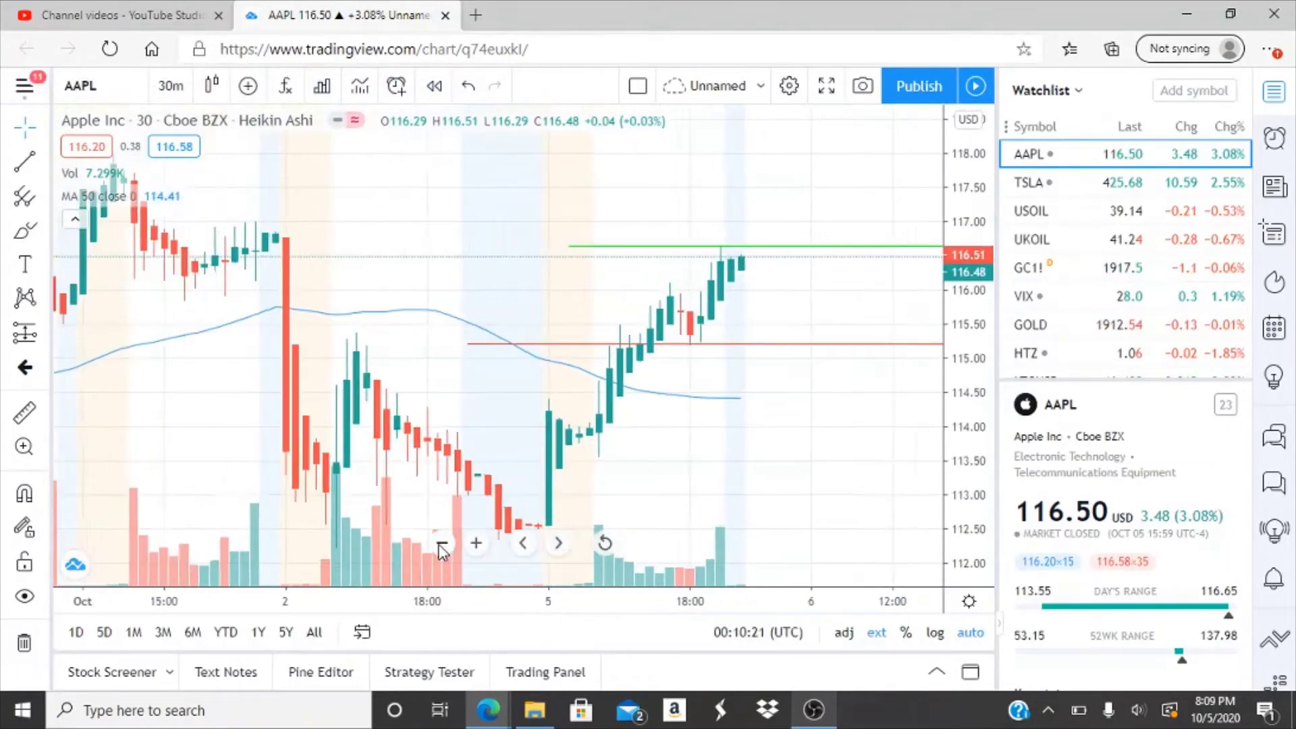
left_click(442, 544)
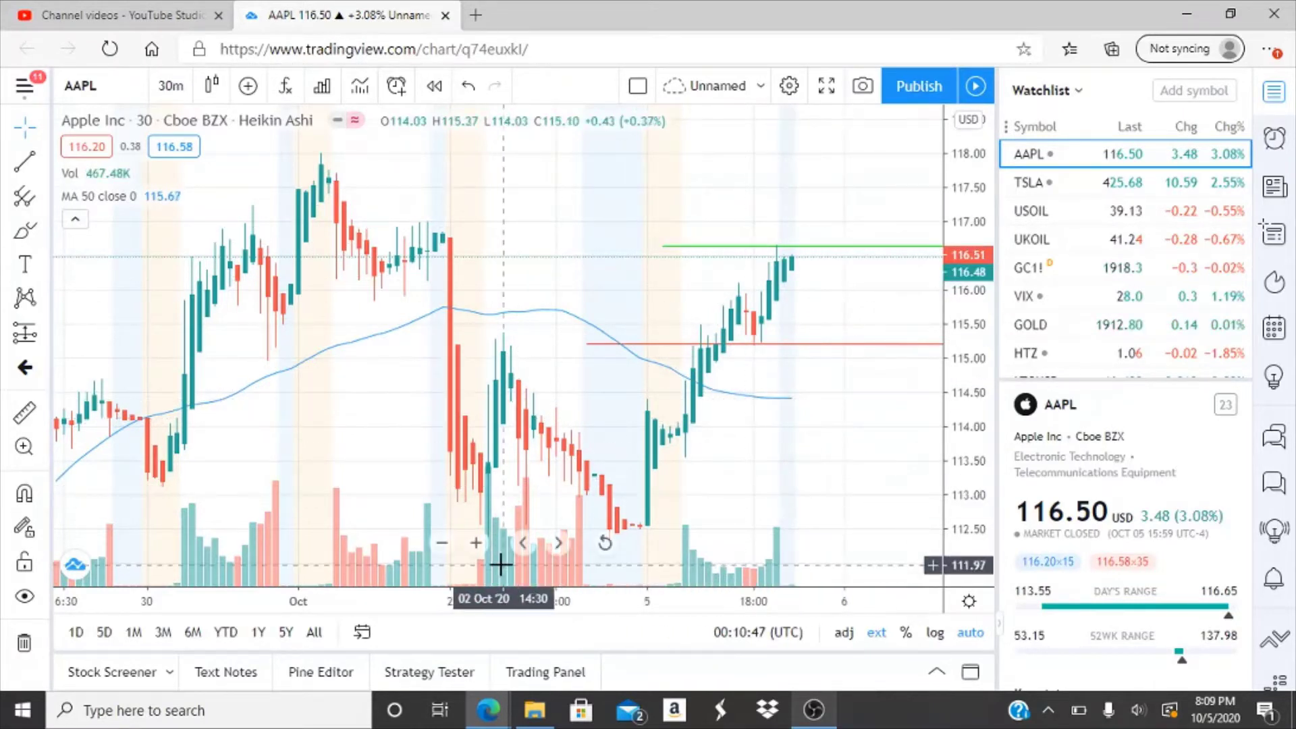
left_click(440, 544)
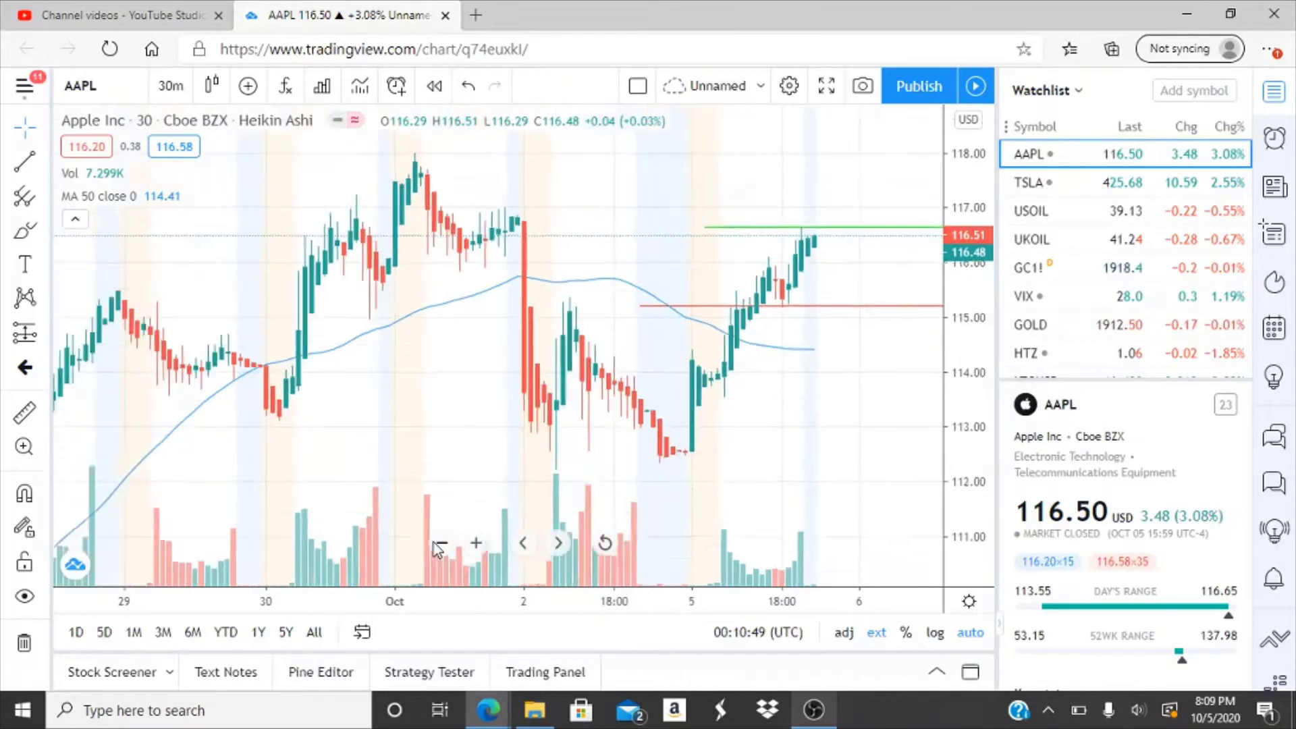
left_click(439, 544)
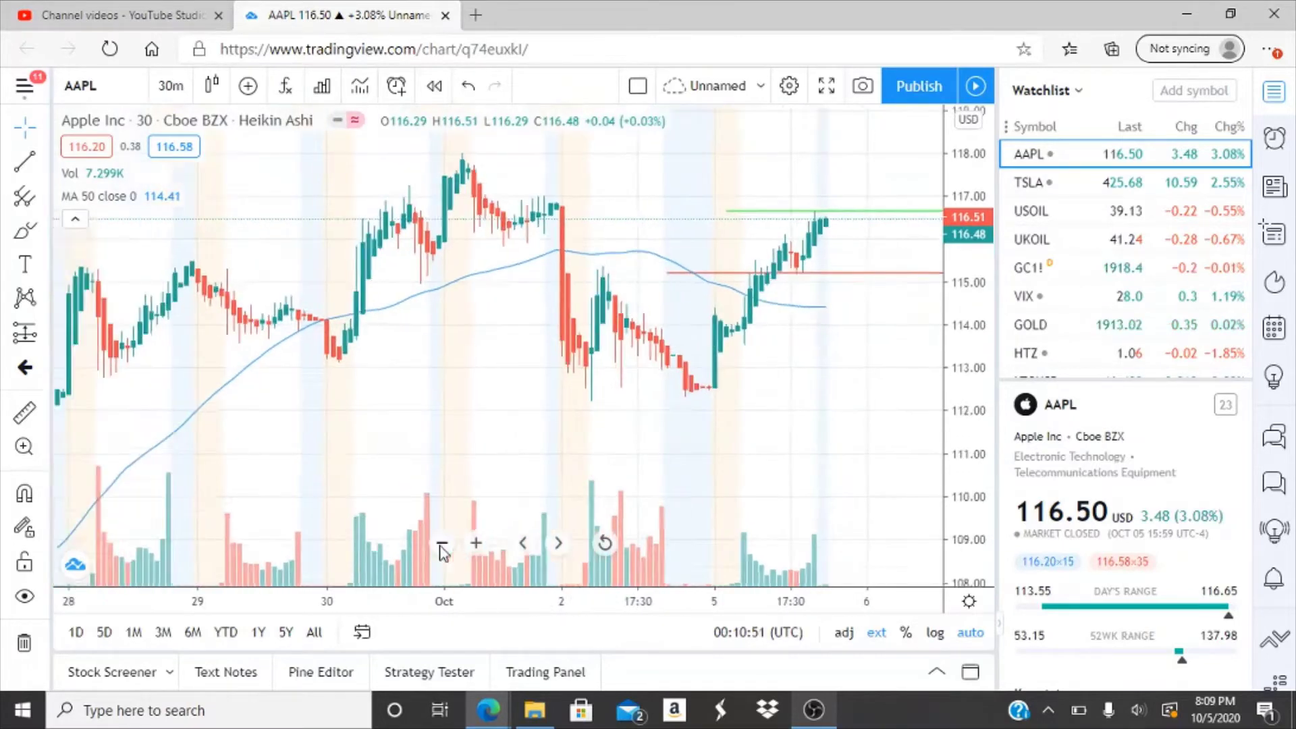
left_click(440, 545)
left_click(439, 544)
left_click(439, 544)
left_click(441, 545)
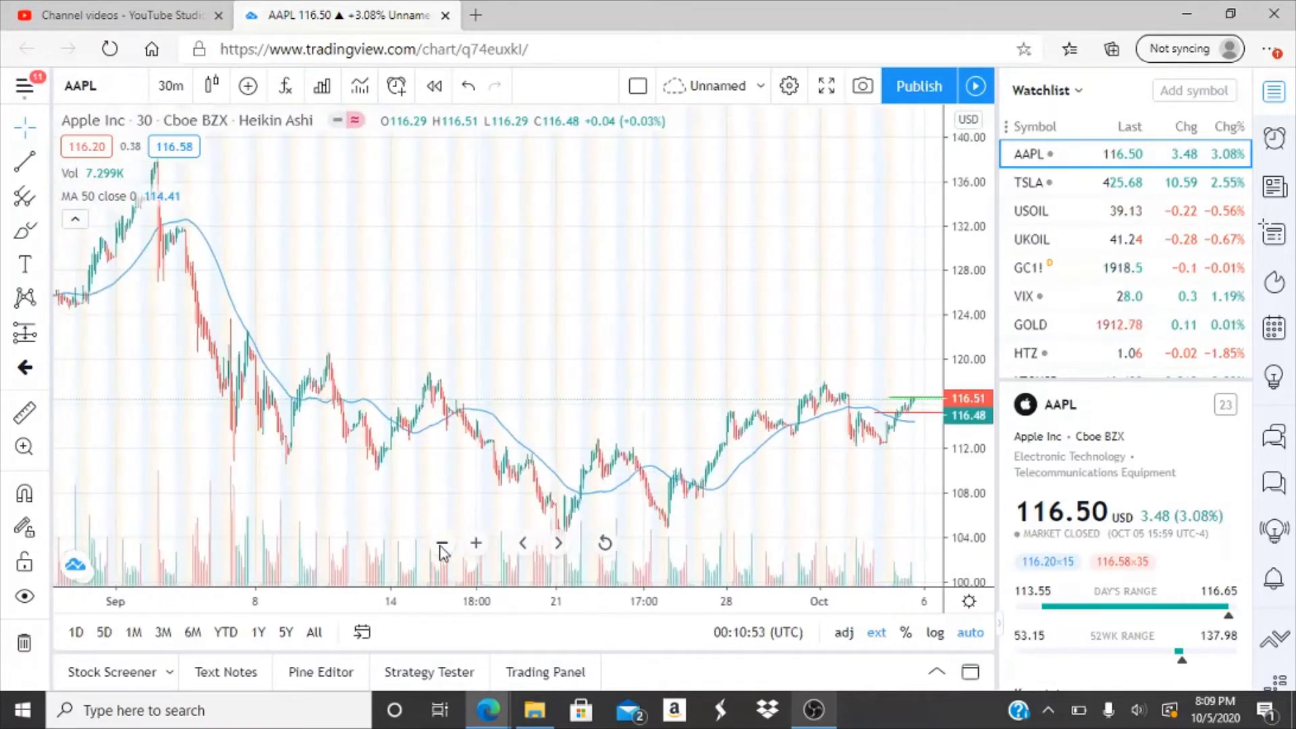
left_click(441, 545)
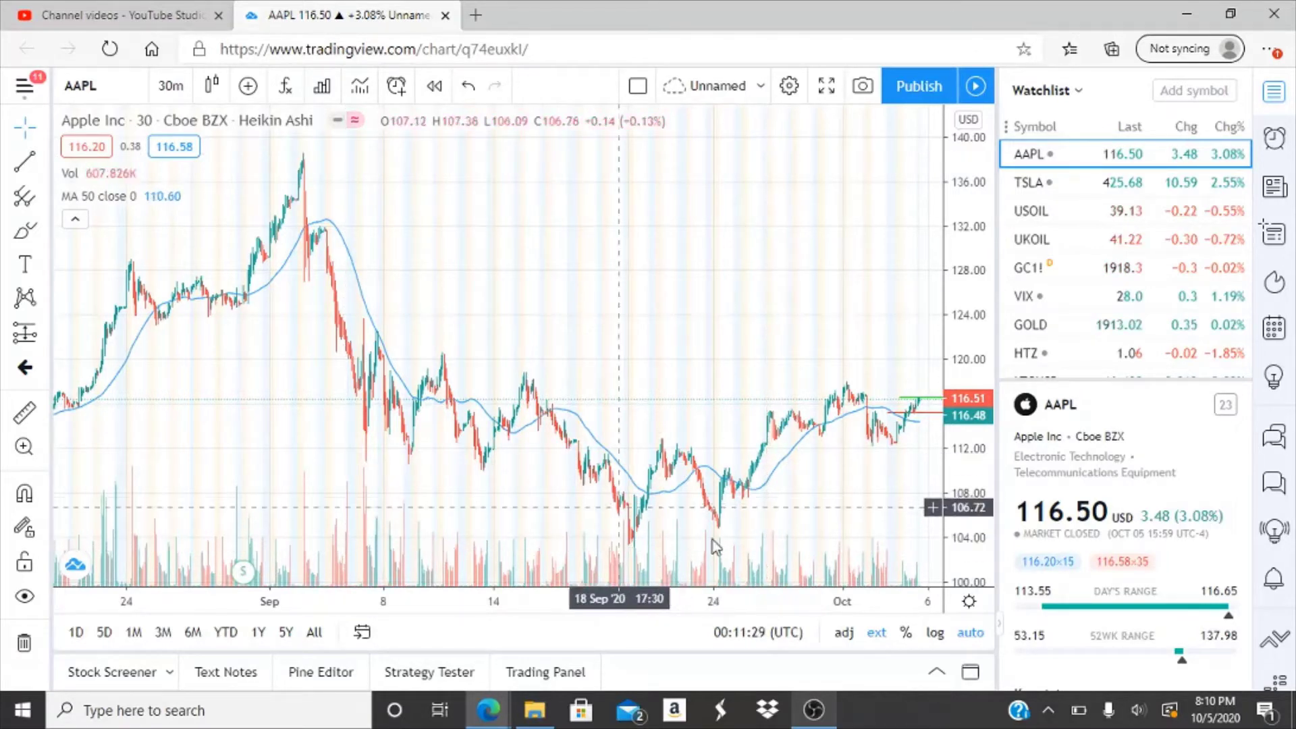
- Narrow the Apple chart to the 5 October session to examine the latest candles between the red and green lines
left_click(476, 543)
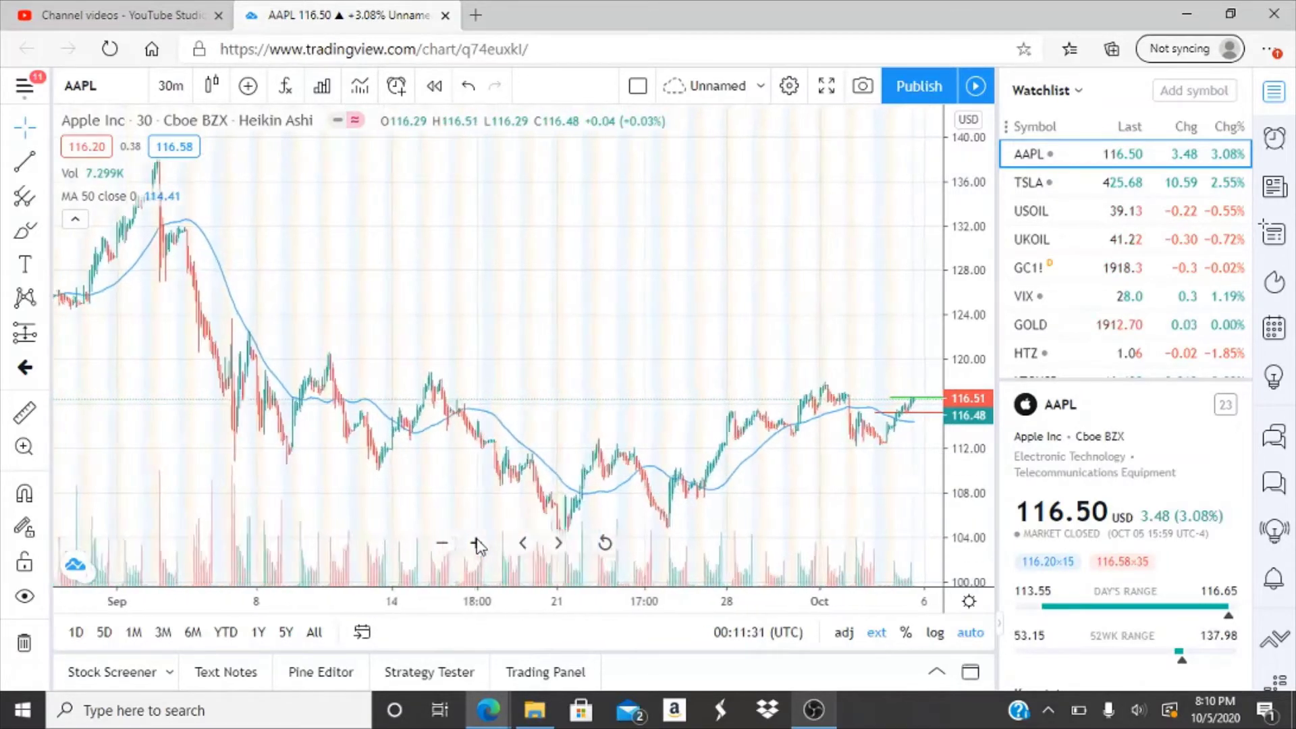
left_click(475, 543)
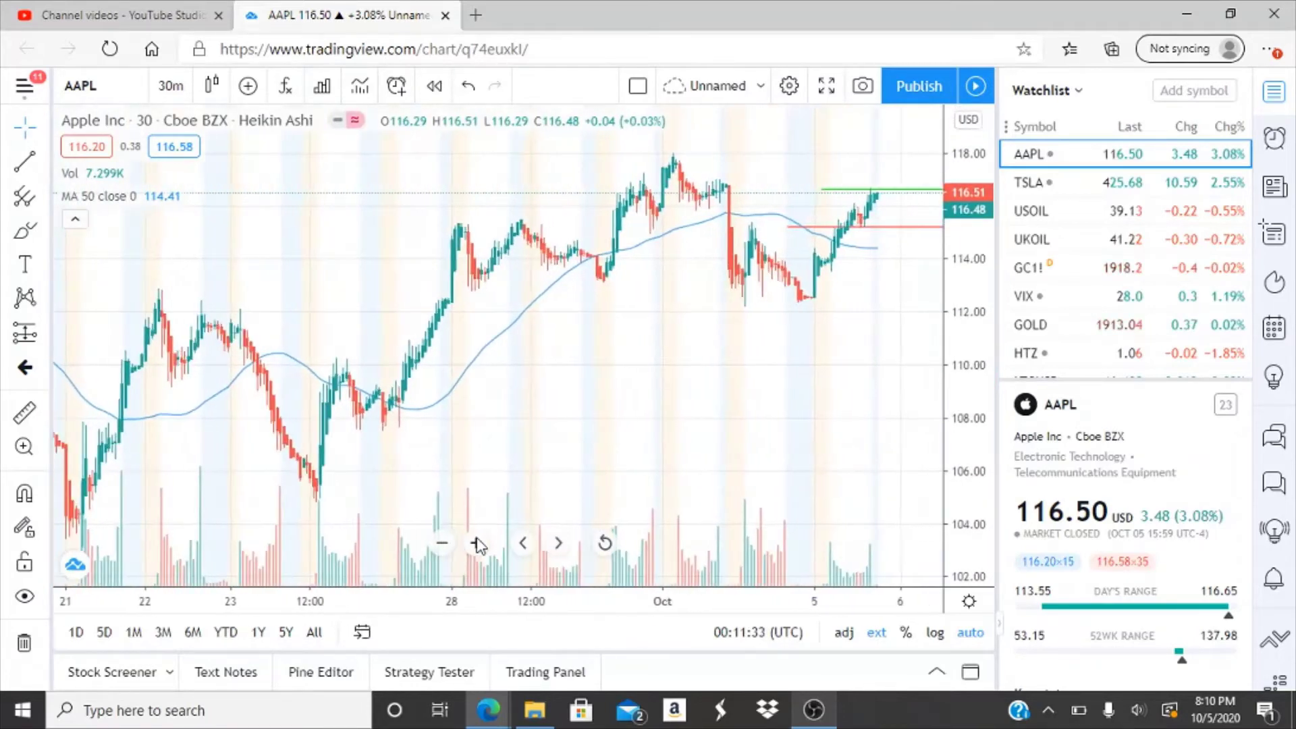
left_click(475, 543)
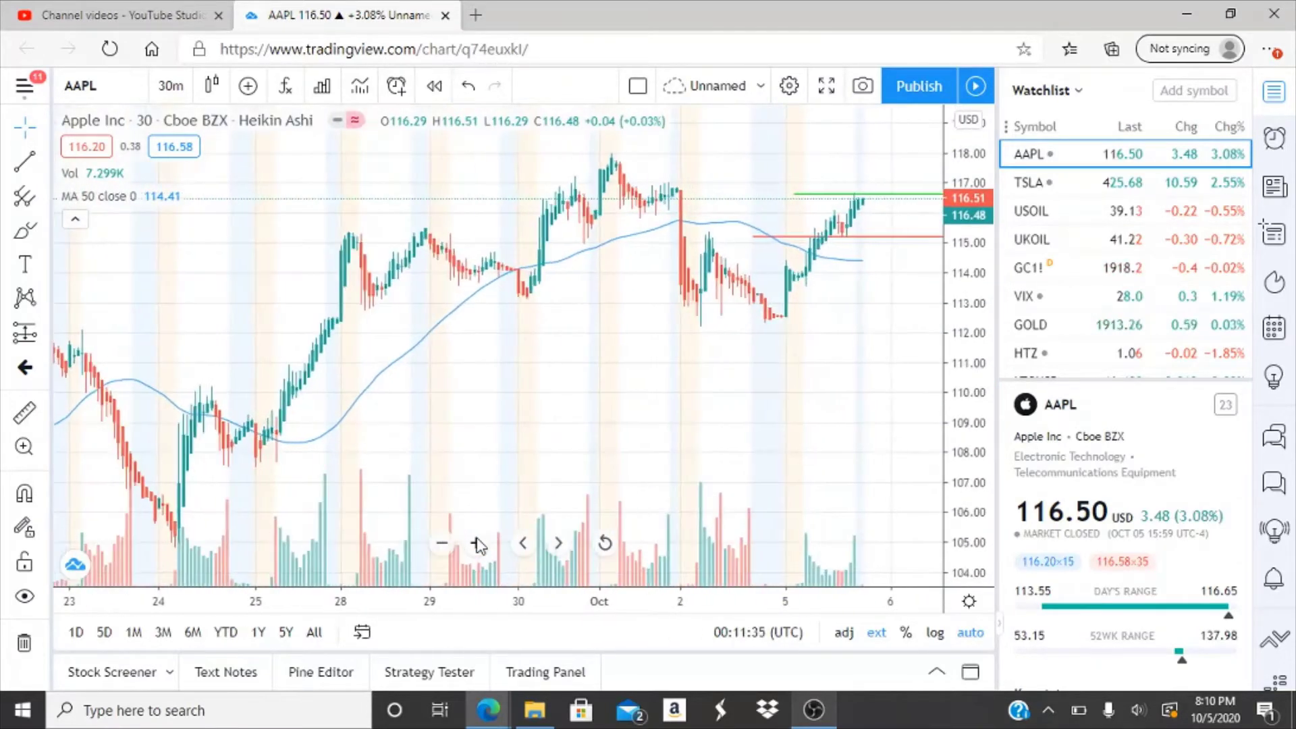
left_click(476, 542)
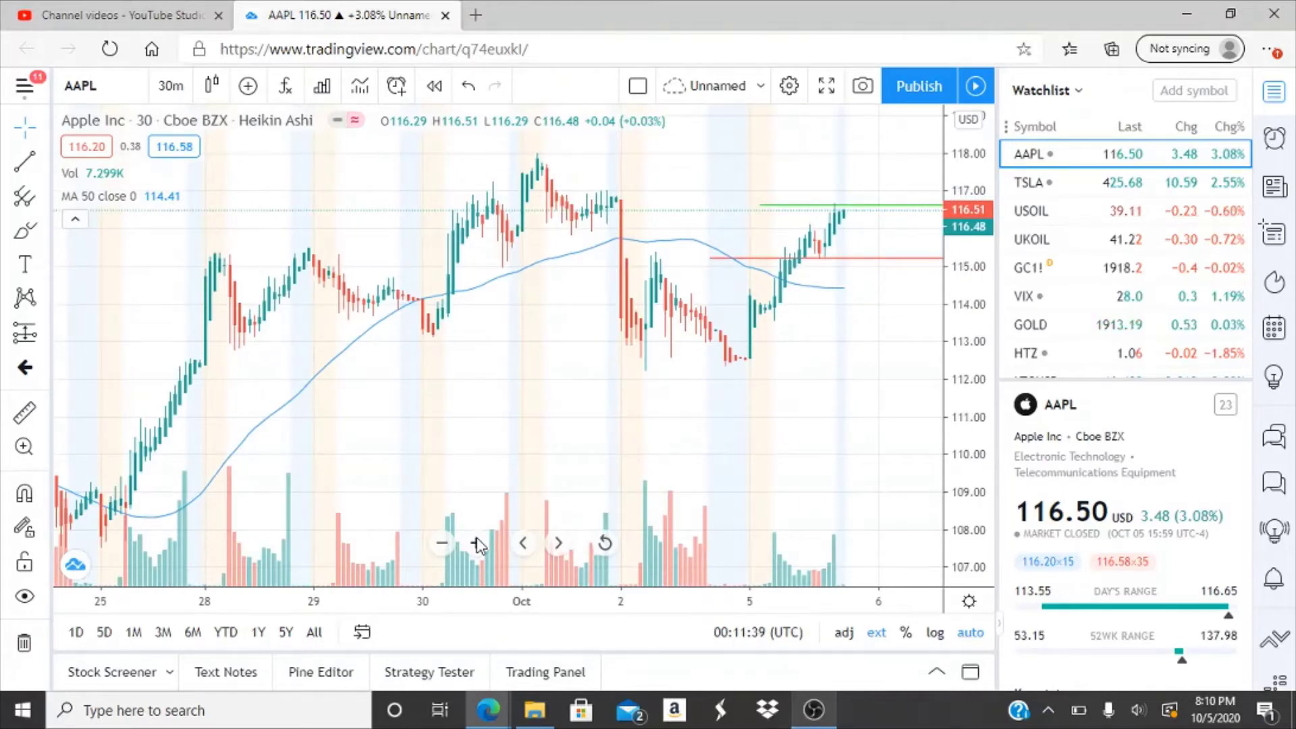
left_click(476, 543)
left_click(476, 543)
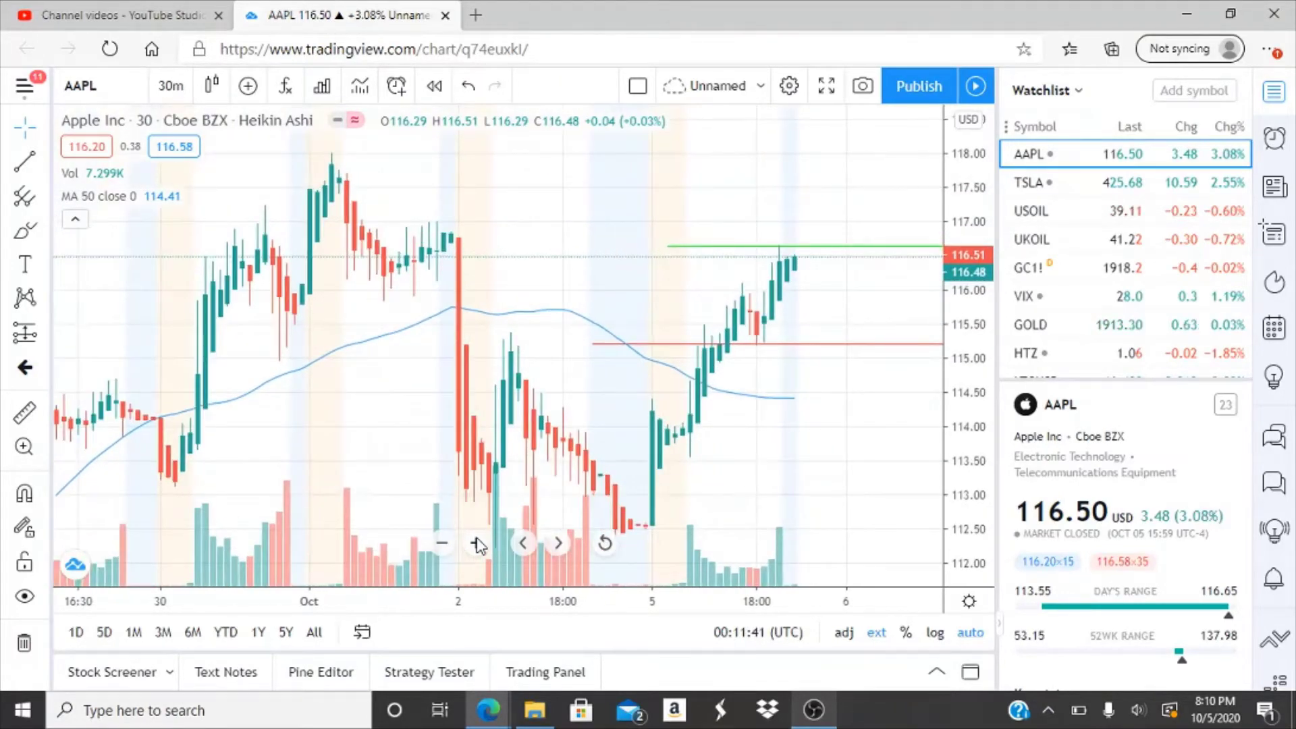
left_click(476, 543)
left_click(476, 542)
left_click(476, 543)
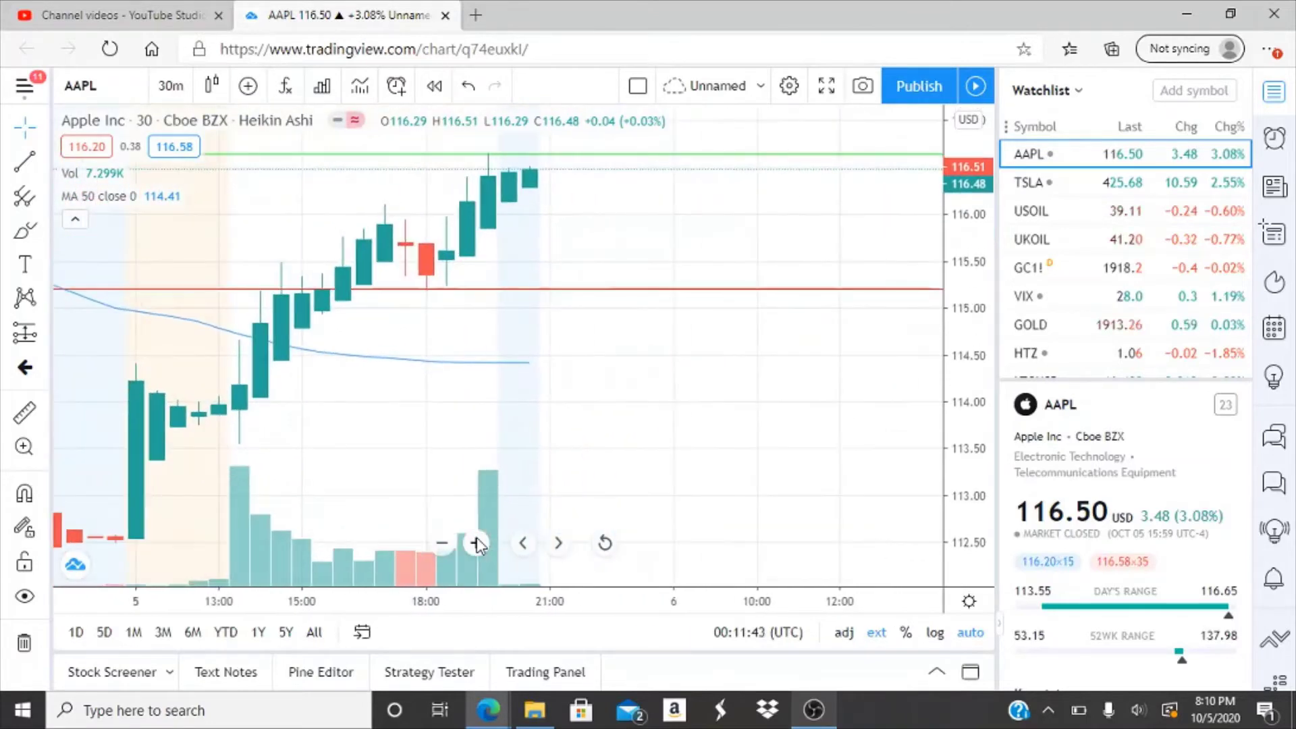
left_click(442, 543)
left_click(442, 543)
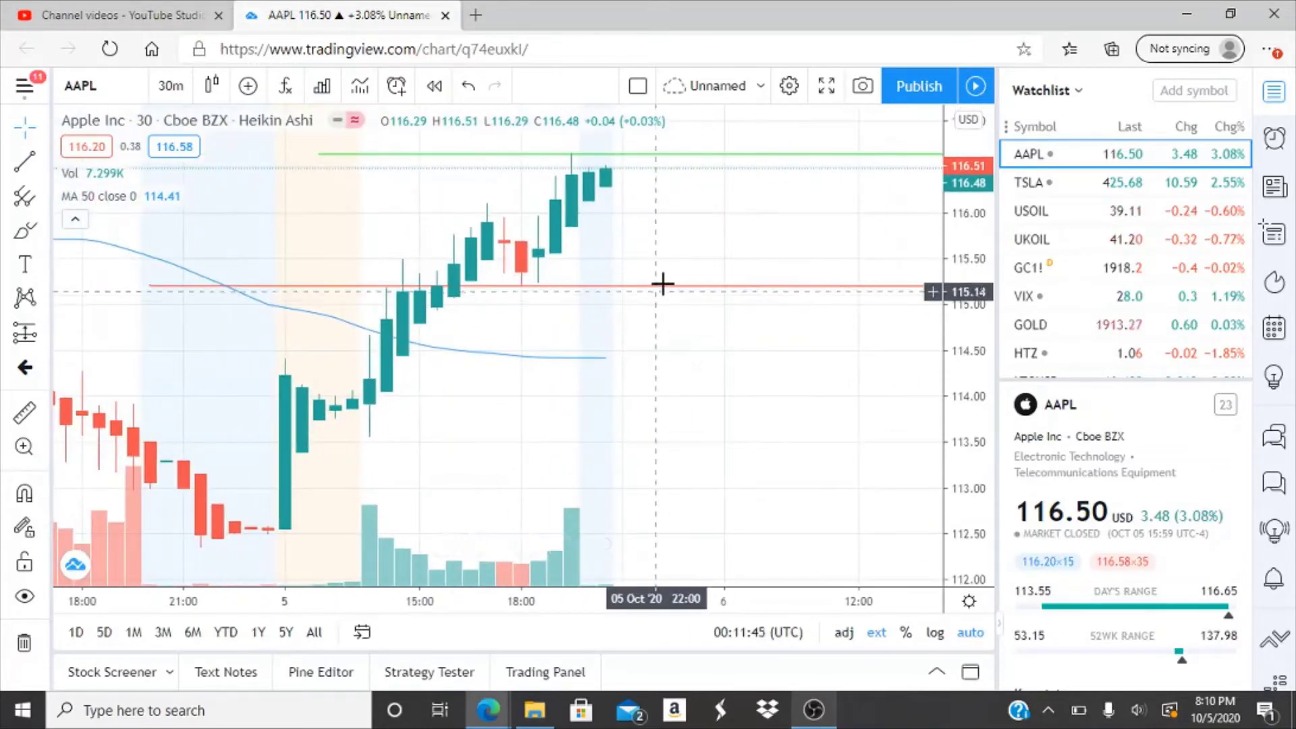
- Align the green horizontal line with the latest session's high at 116.65
left_click(677, 155)
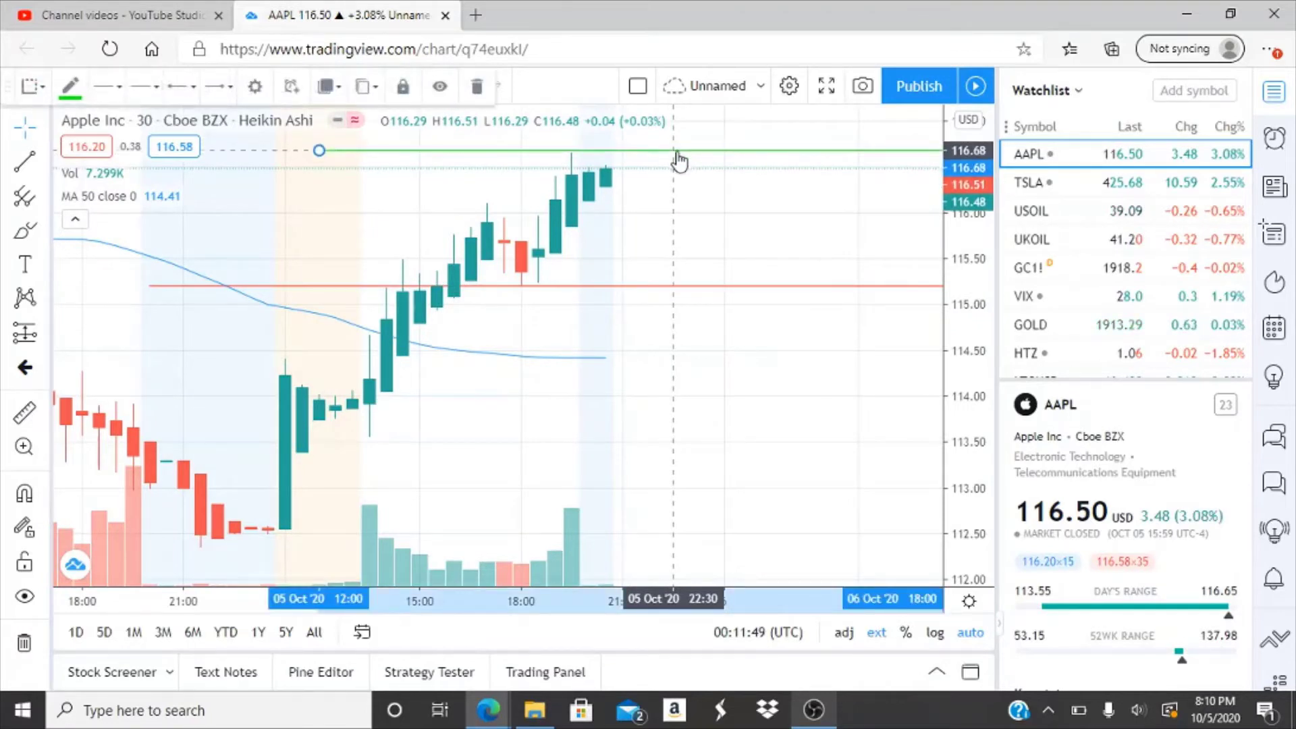
left_click_drag(678, 160, 680, 162)
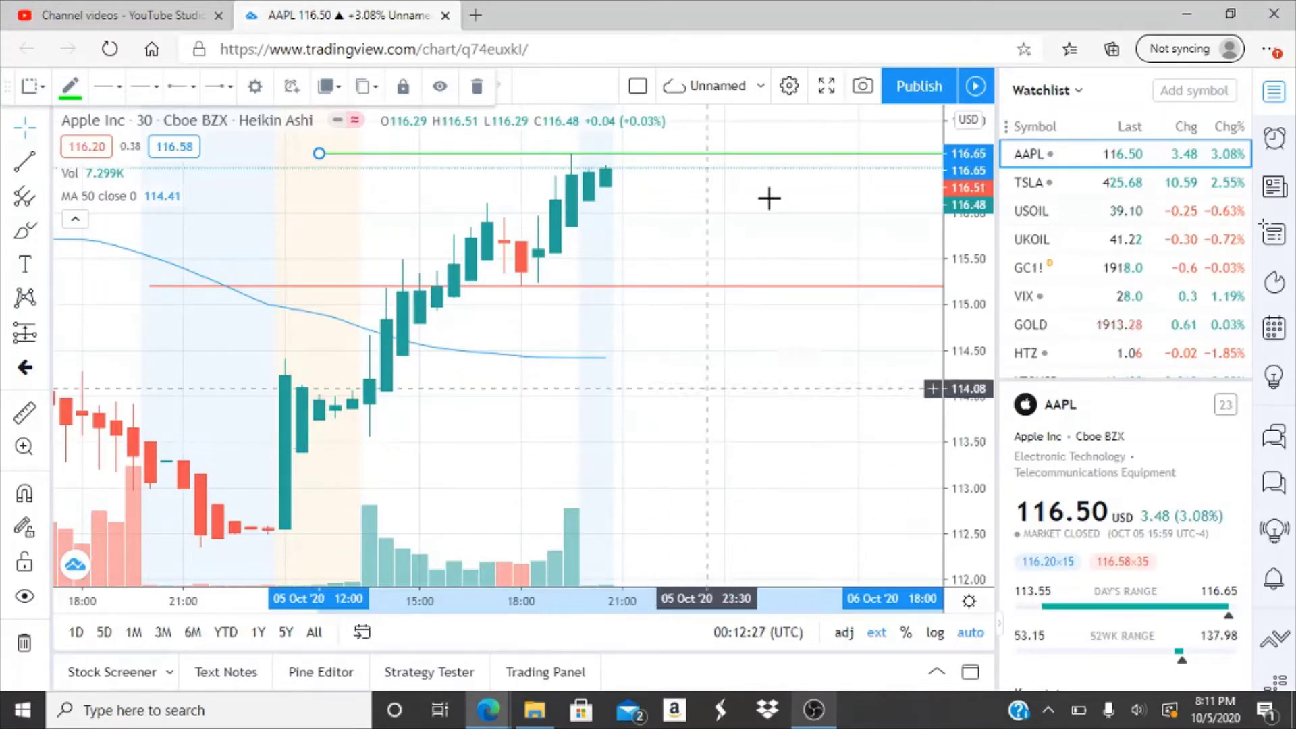
left_click(763, 162)
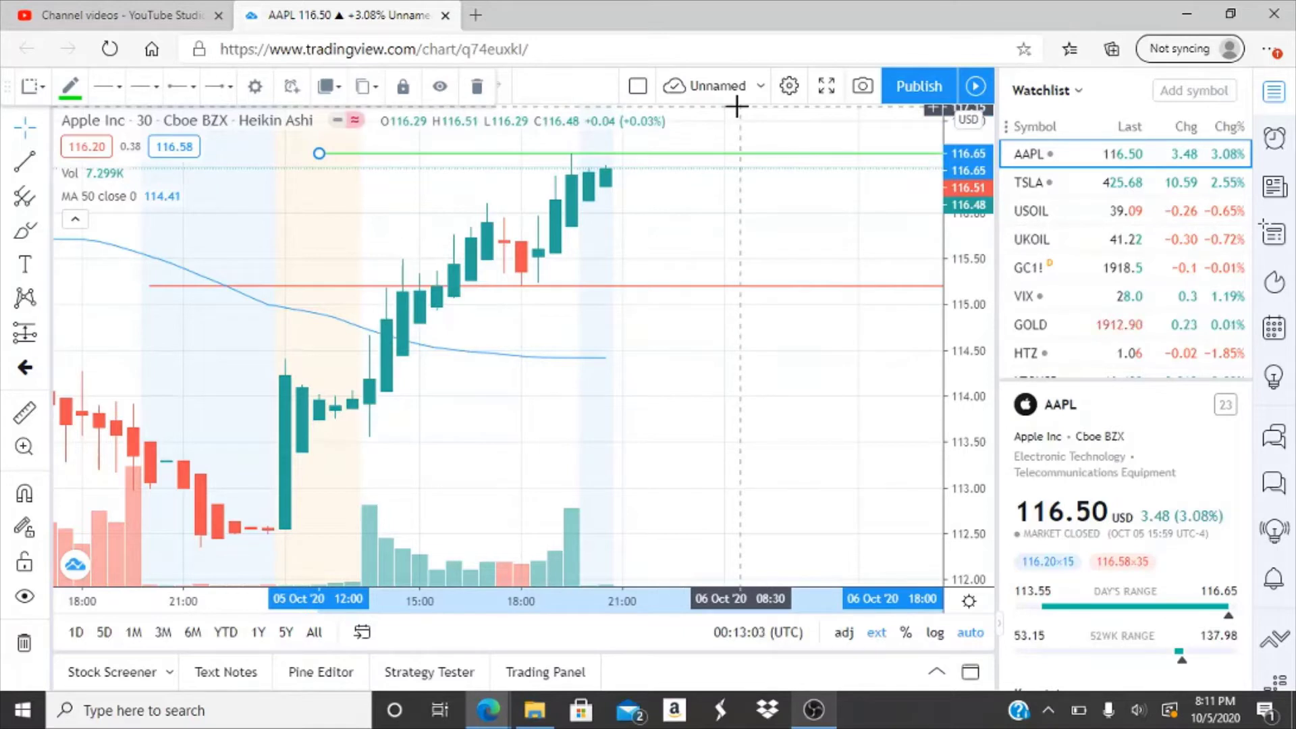
- Shift the green resistance line's starting point slightly earlier in the 5 October session
left_click(689, 287)
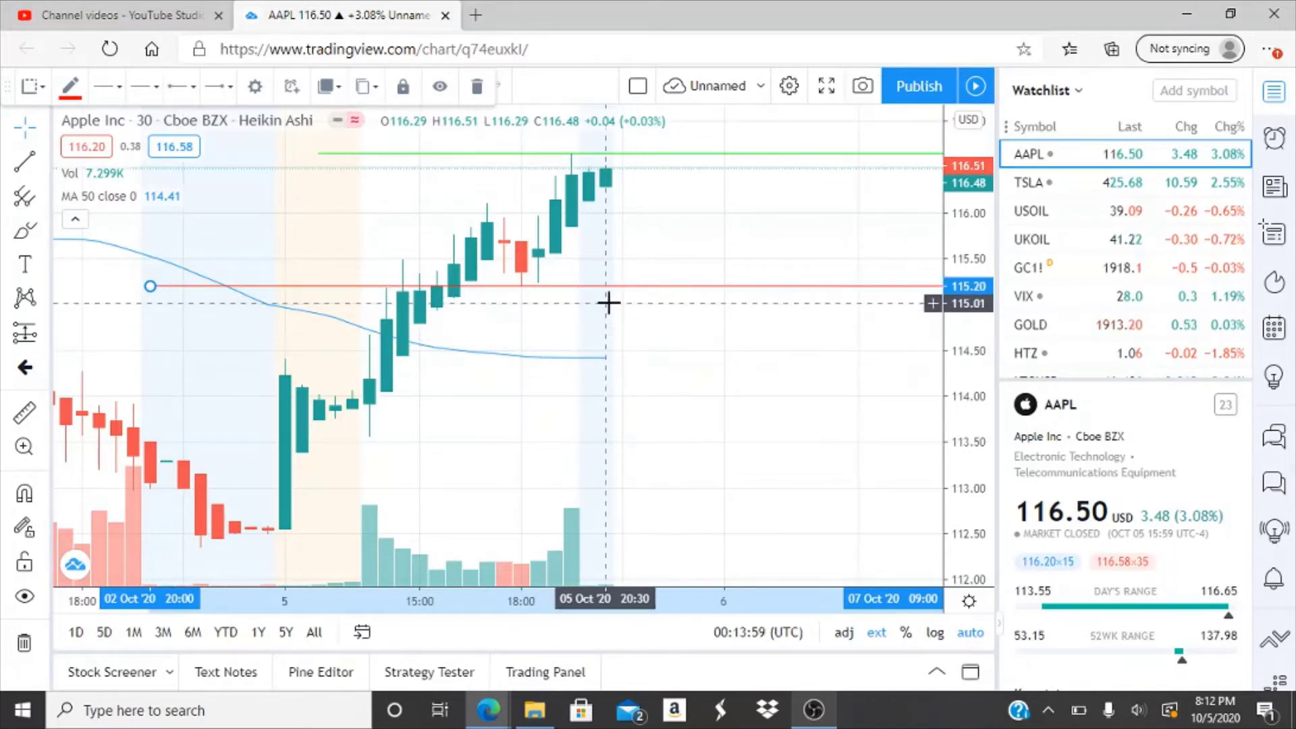
left_click(766, 154)
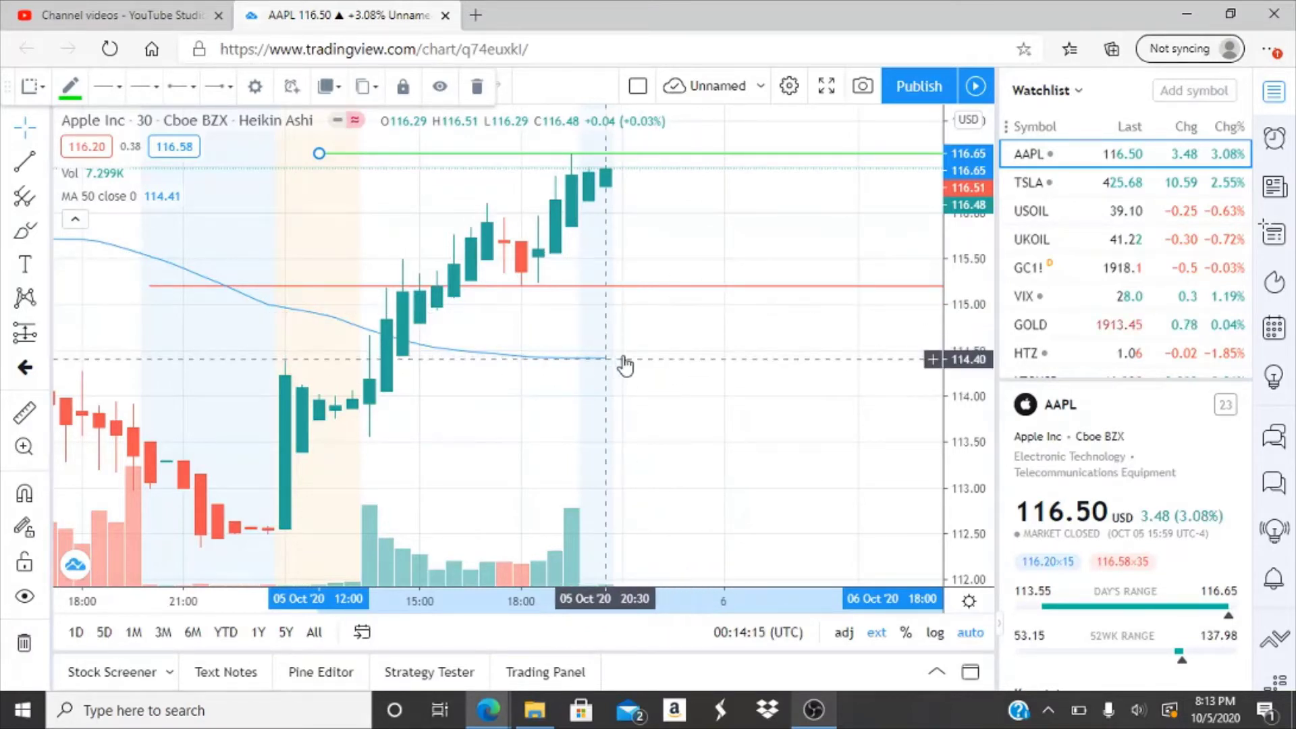
left_click(688, 289)
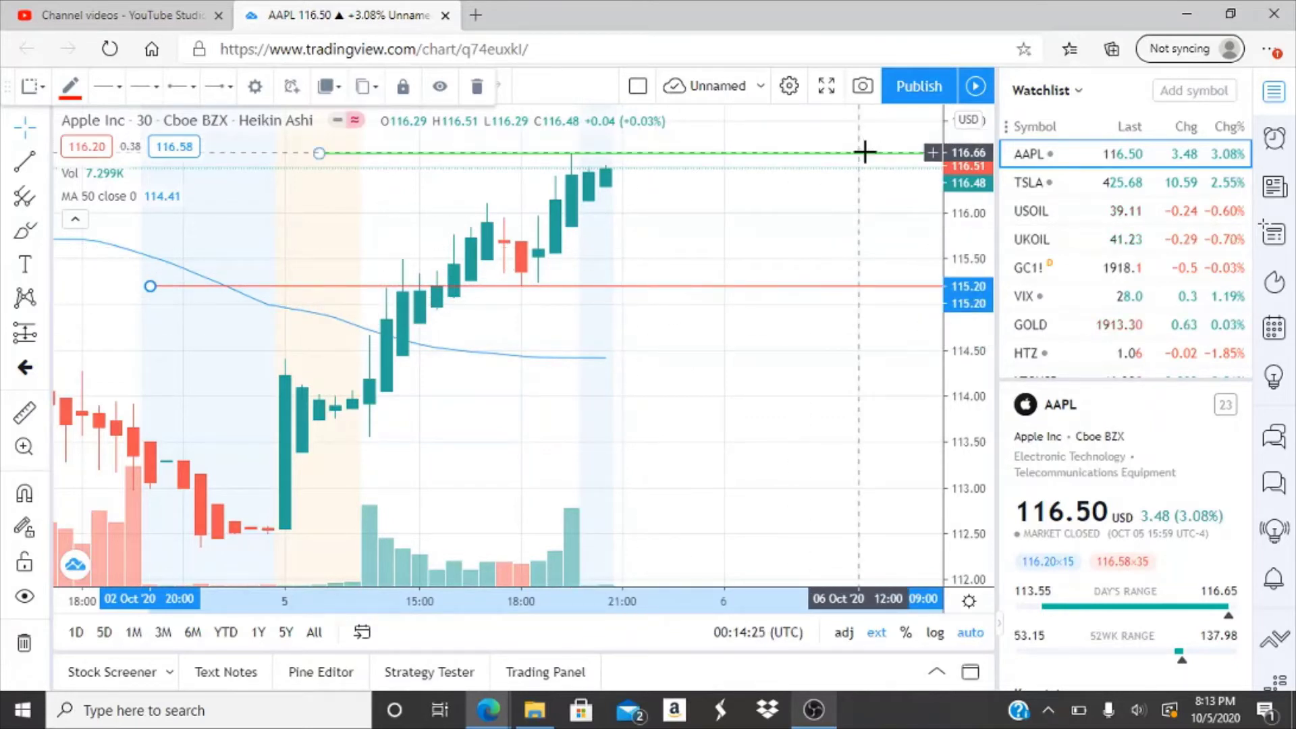
left_click_drag(865, 152, 833, 163)
left_click(810, 208)
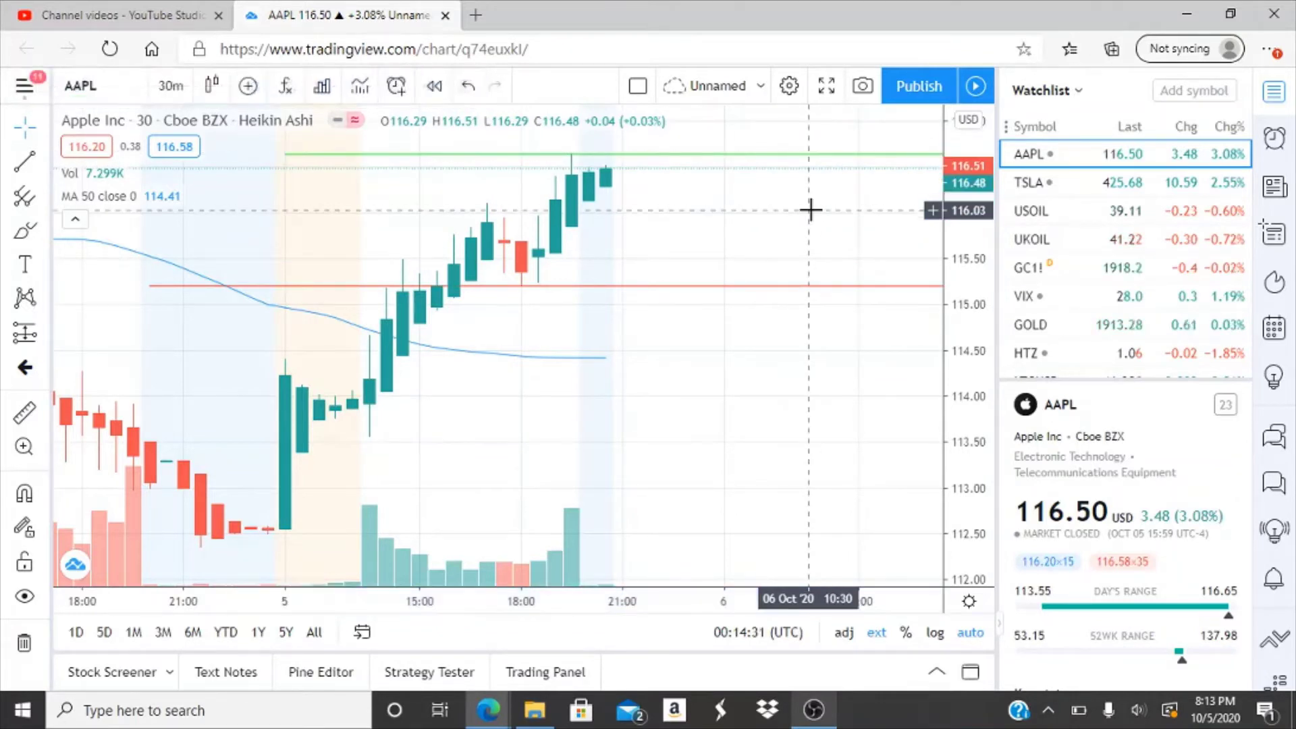
left_click(815, 287)
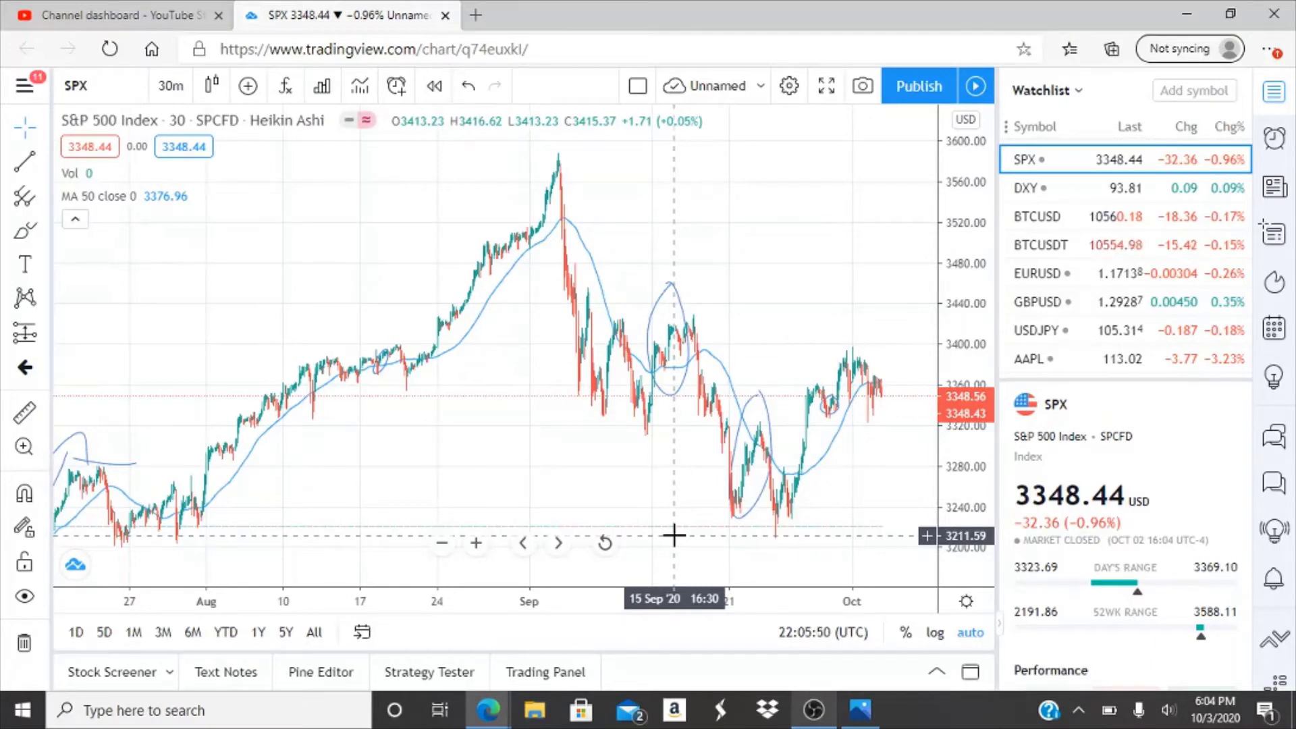
- Examine the S&P 500's 30-minute trend from the March low through early October
left_click(442, 545)
left_click(442, 544)
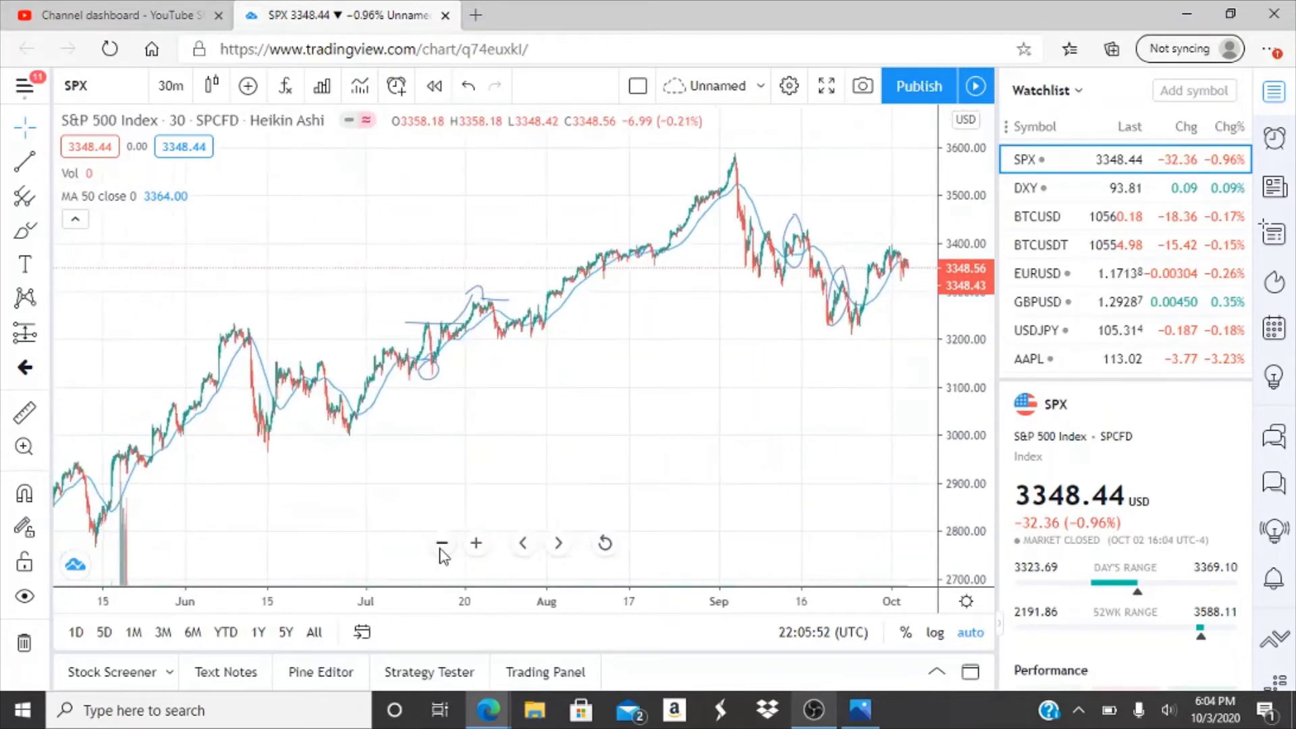
left_click(442, 544)
left_click(442, 544)
left_click_drag(356, 457, 477, 457)
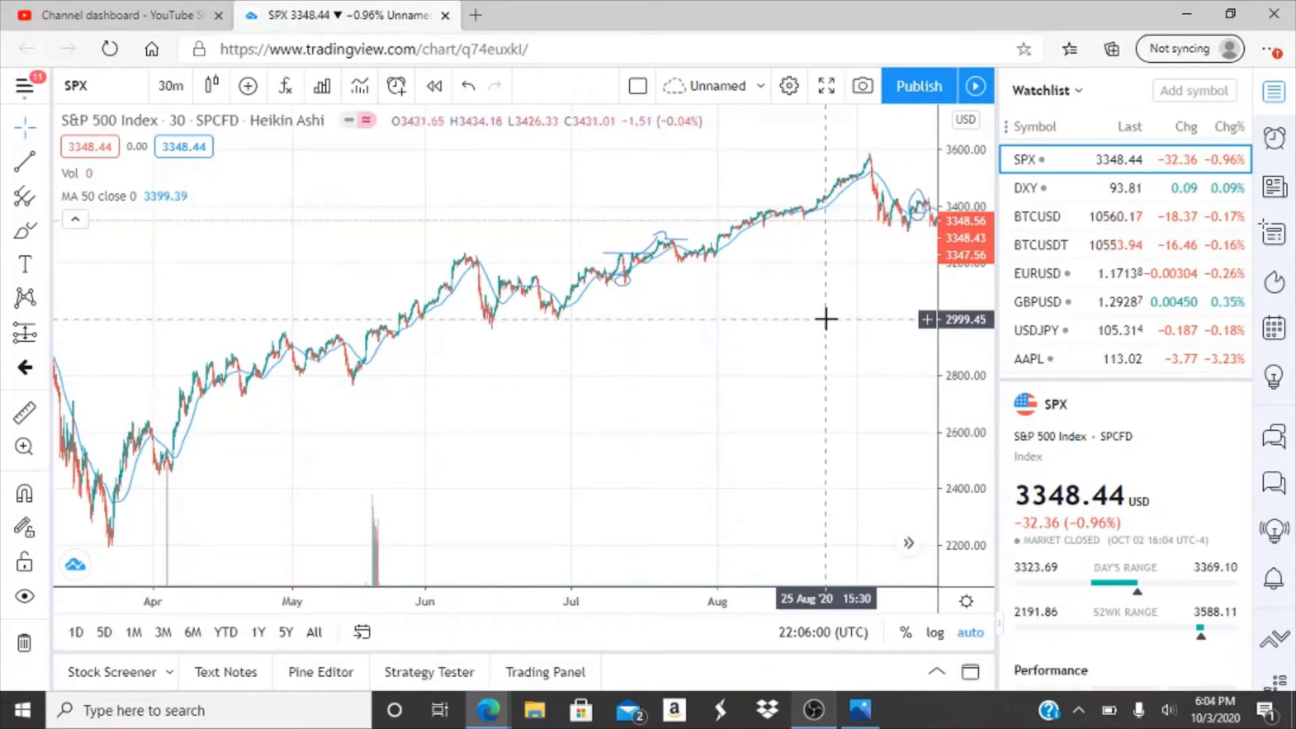
left_click_drag(828, 318, 774, 317)
left_click_drag(857, 301, 679, 304)
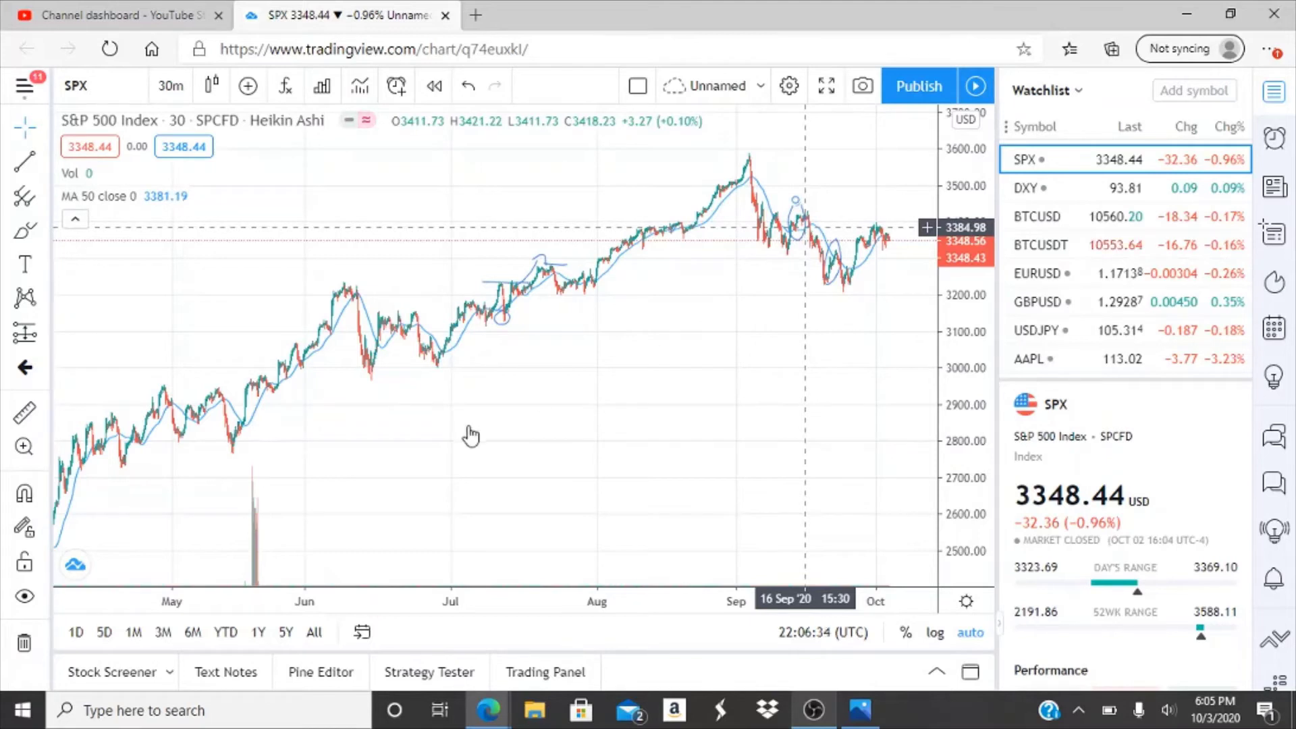
left_click_drag(336, 448, 494, 467)
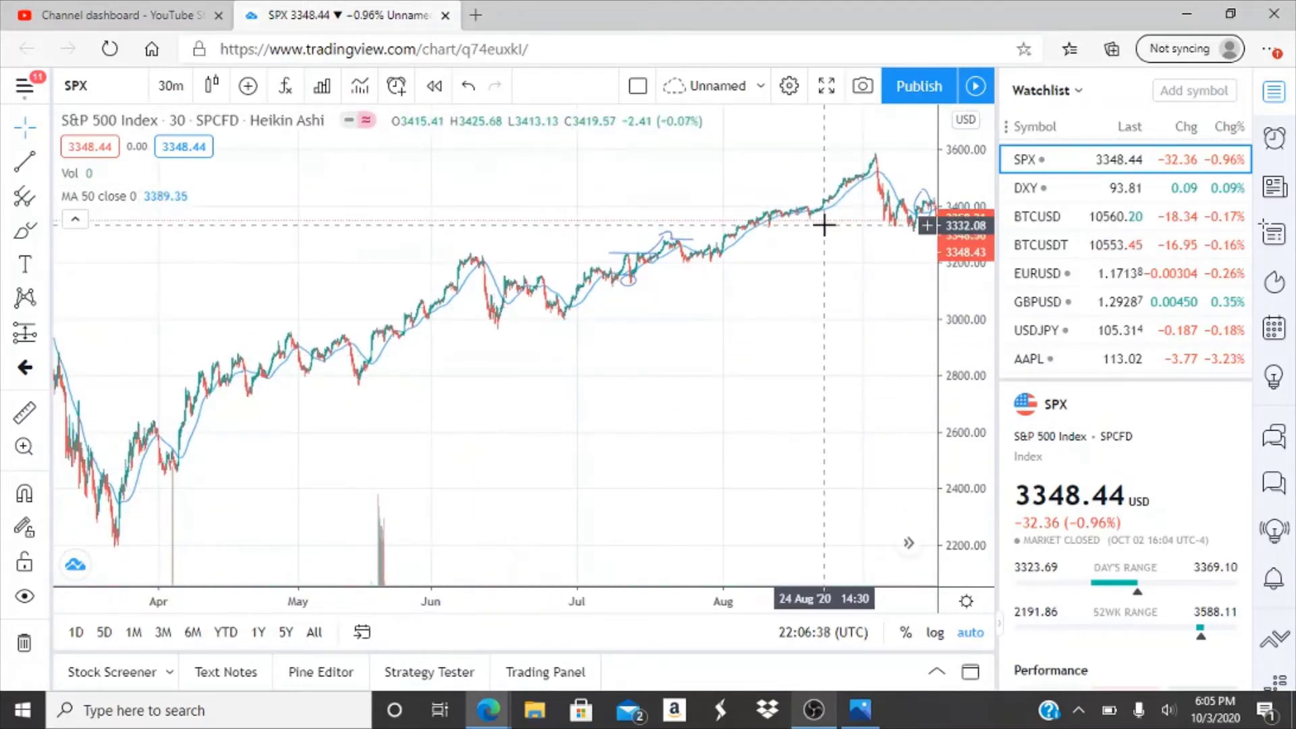
left_click_drag(824, 225, 668, 252)
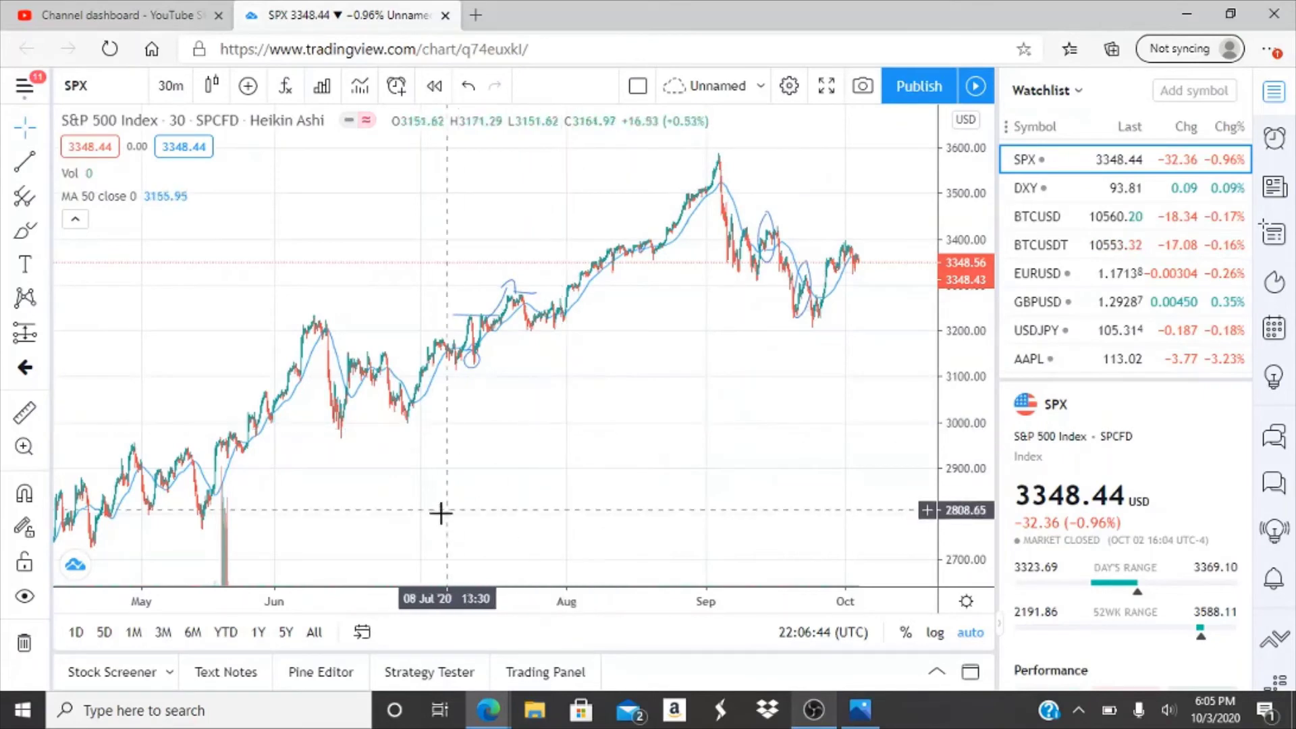
- Narrow the S&P 500 chart to September and early October to inspect the circled price swings
left_click(477, 544)
left_click(476, 543)
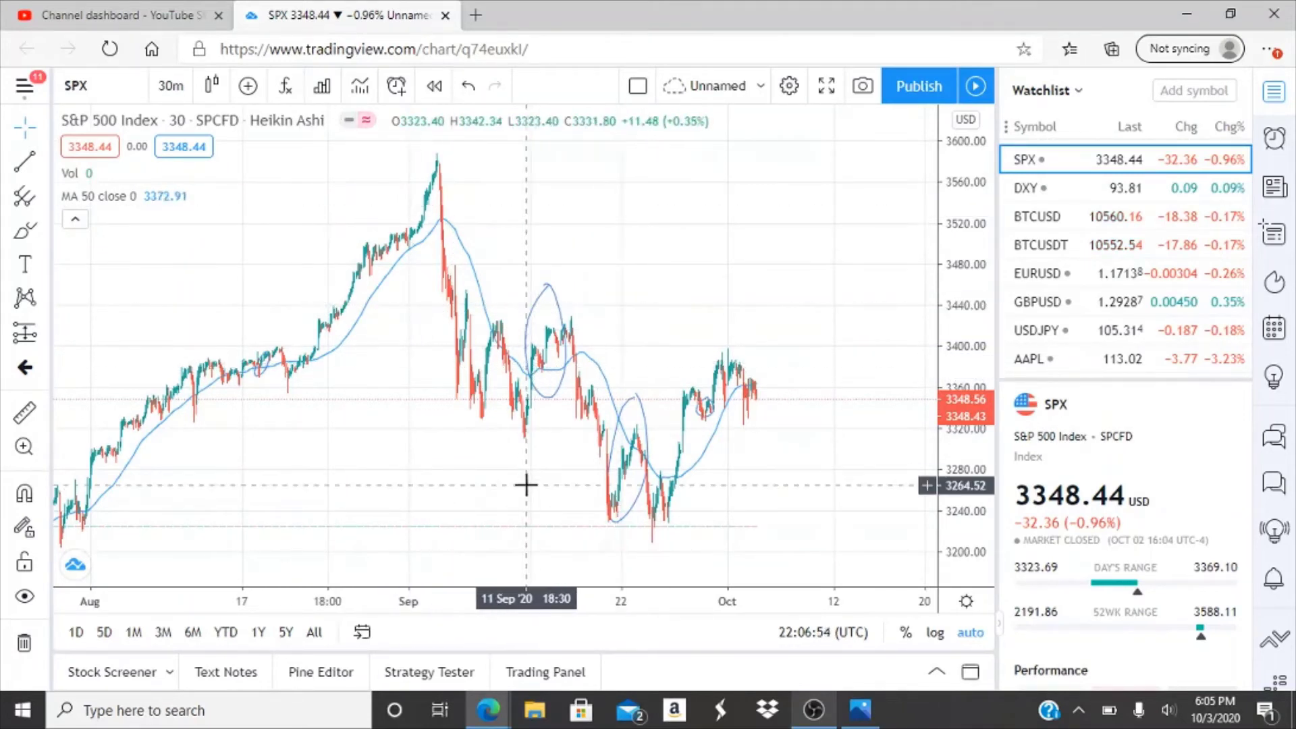
left_click(477, 543)
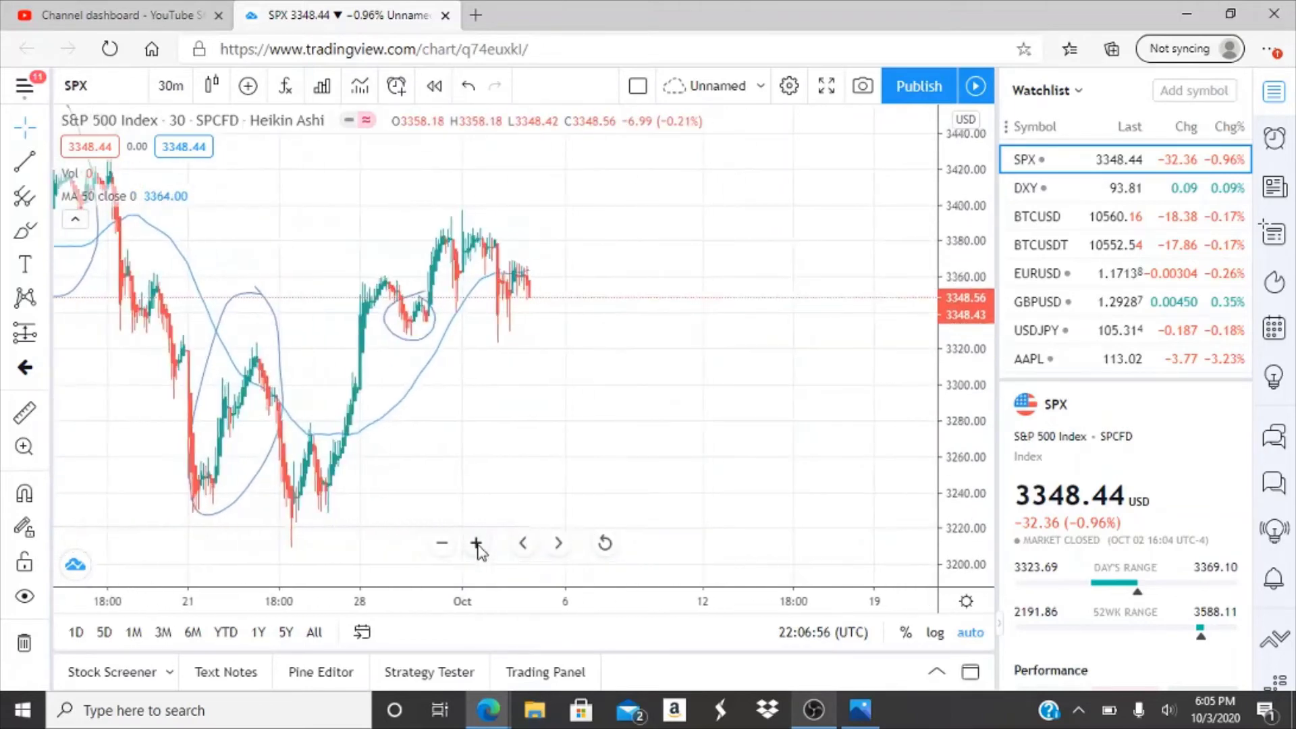
left_click_drag(439, 422, 631, 424)
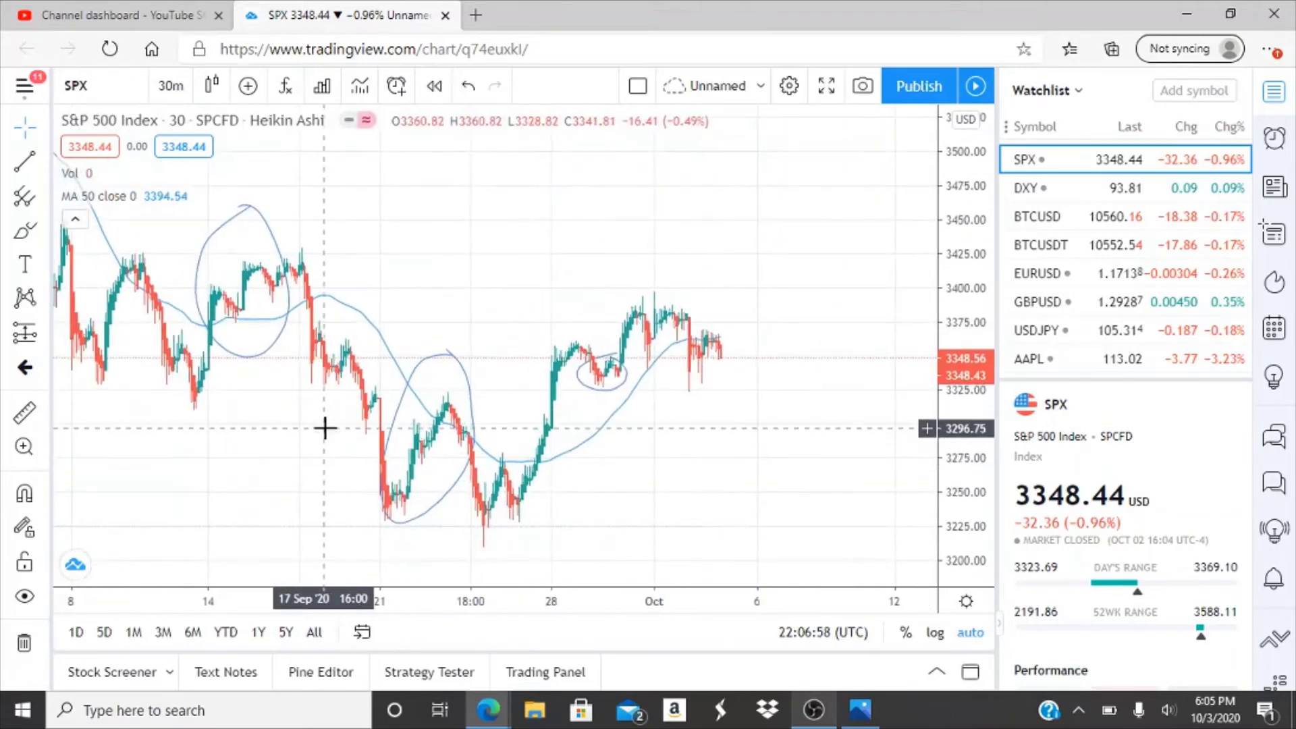
left_click_drag(325, 427, 364, 434)
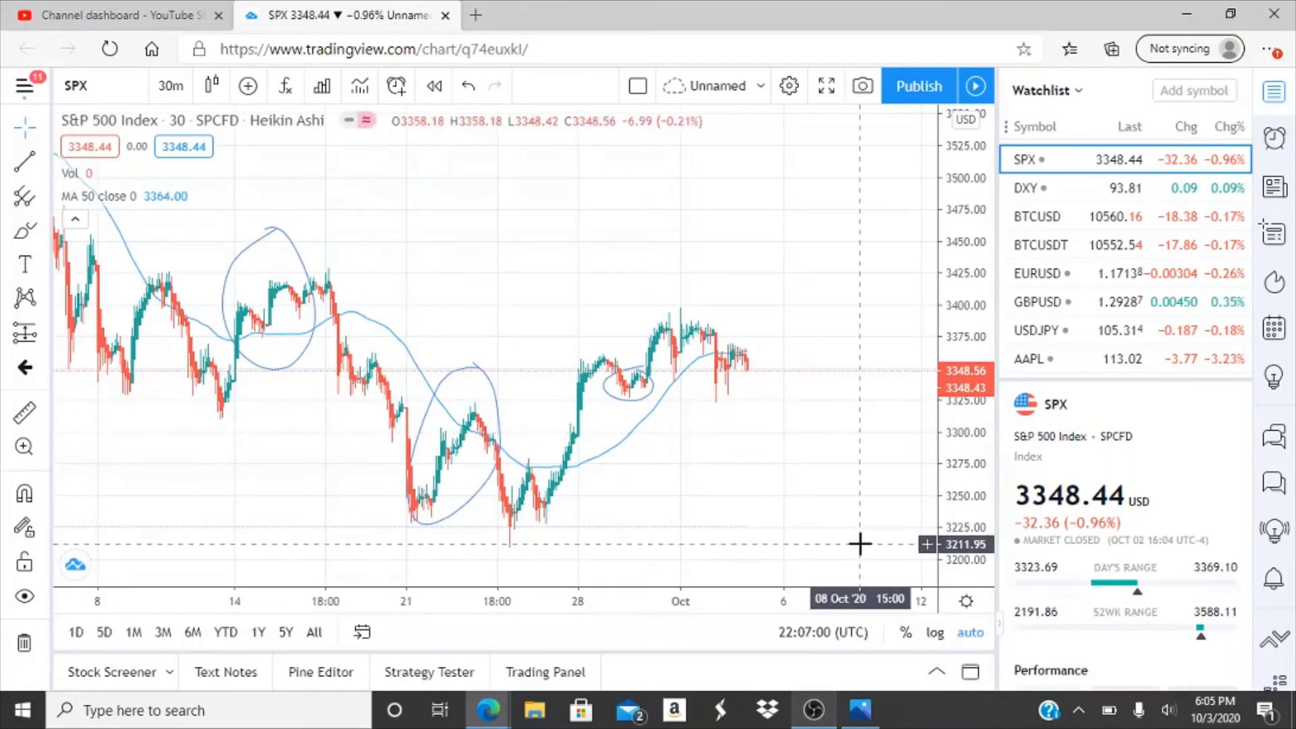
- Switch to the Photos window to read the monthly repo operations schedule in Screenshot (76).png, then return to the chart
left_click(860, 709)
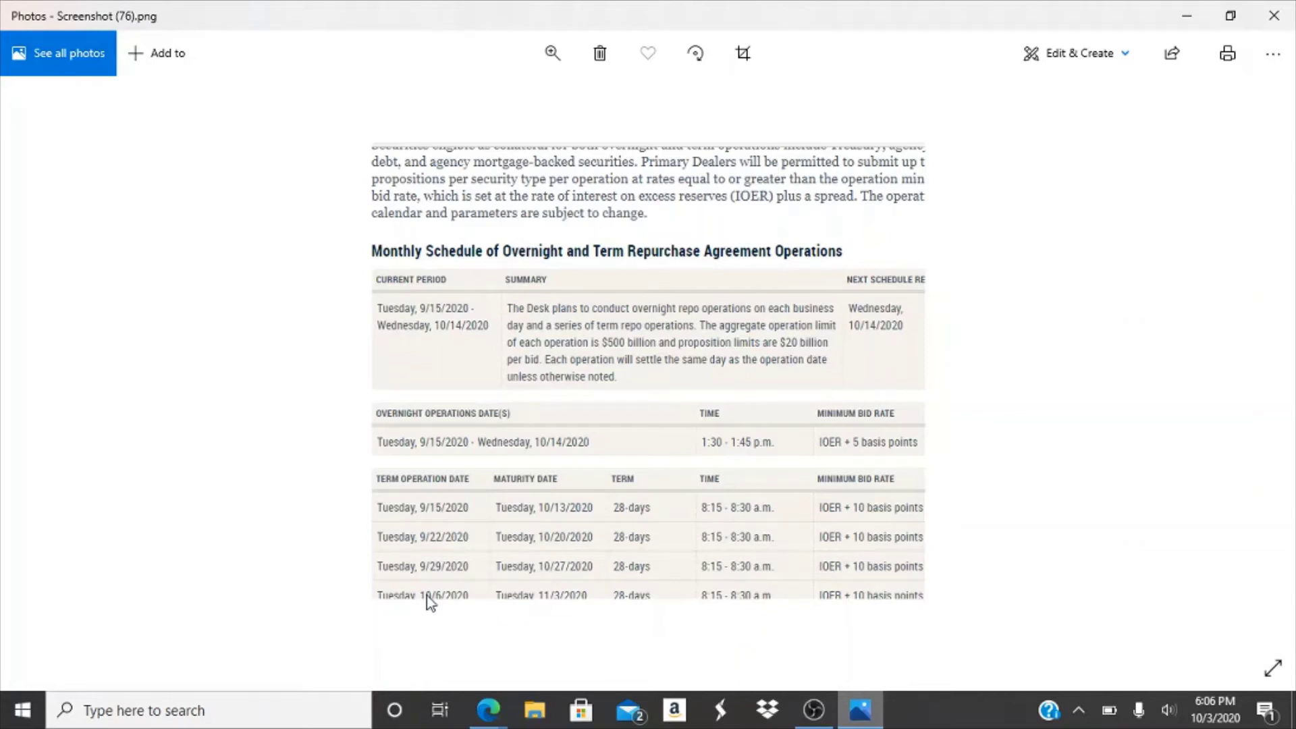
left_click(1187, 15)
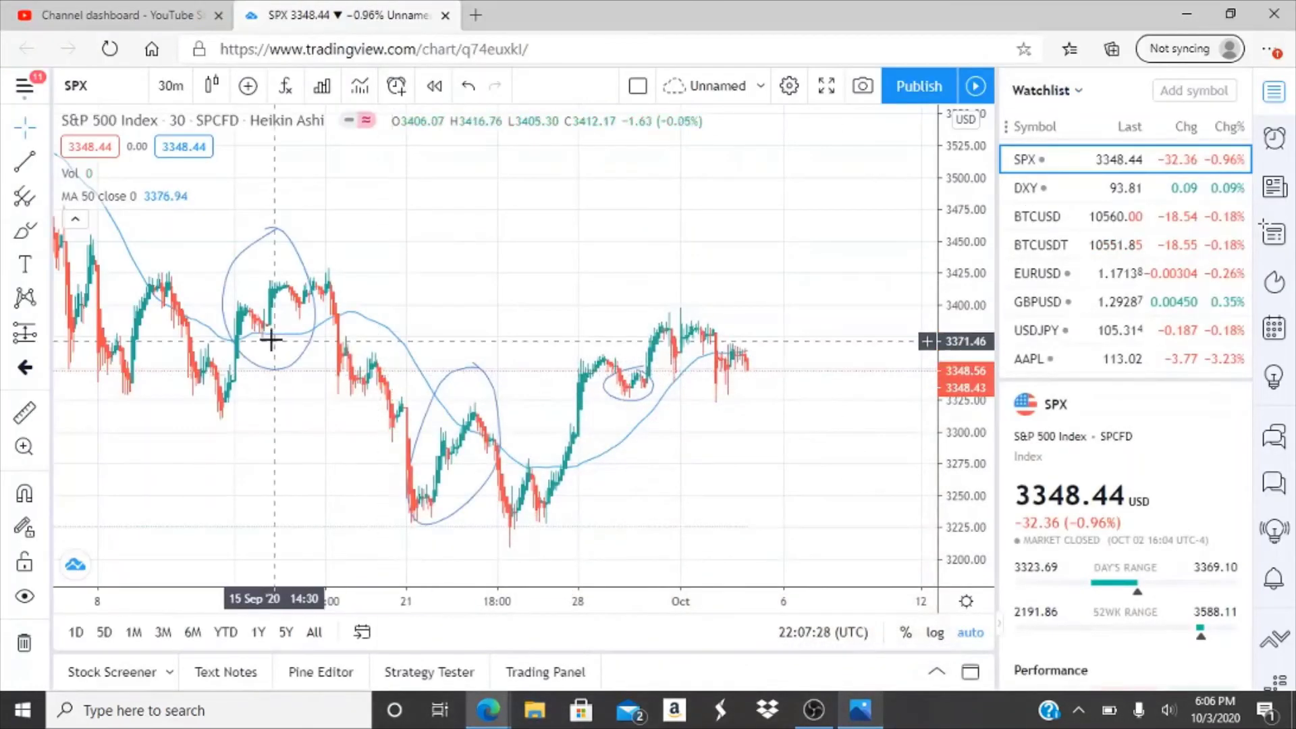
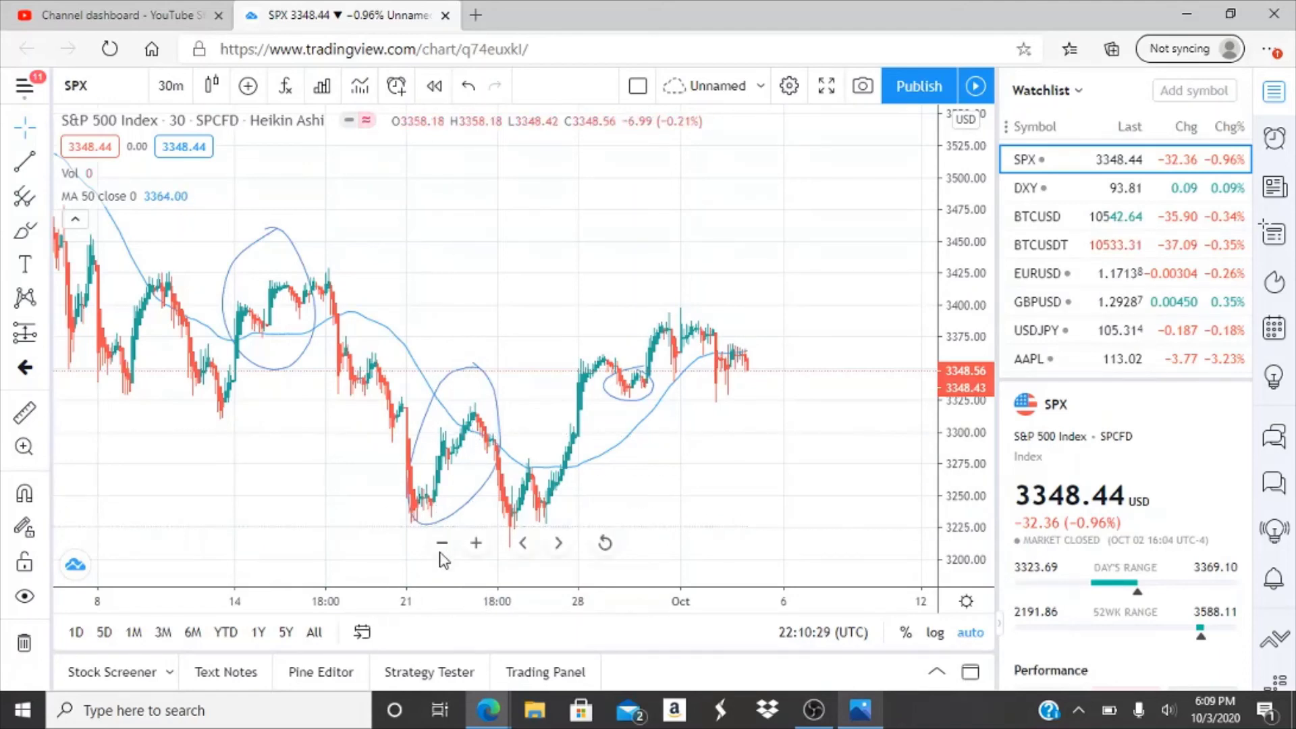
- Widen the S&P 500 chart back to May to review the rally leading to the September peak
left_click(442, 545)
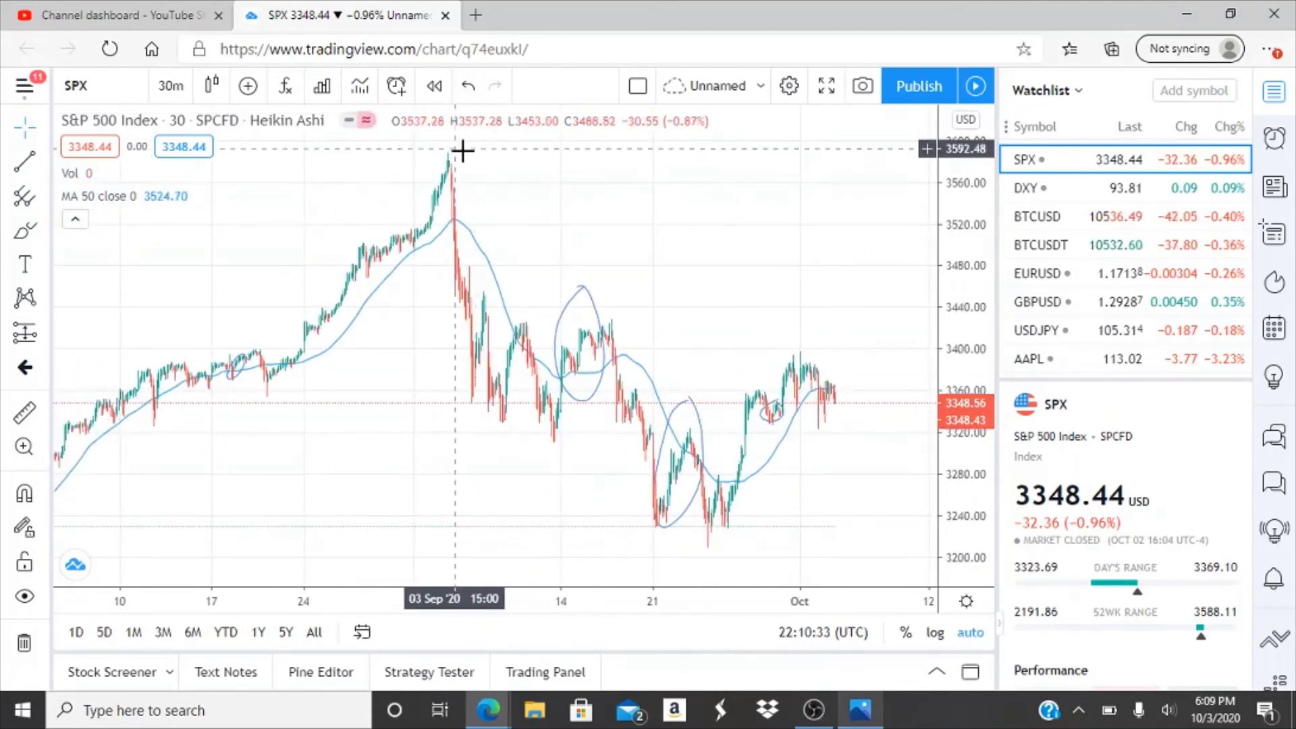
left_click(443, 544)
left_click(443, 544)
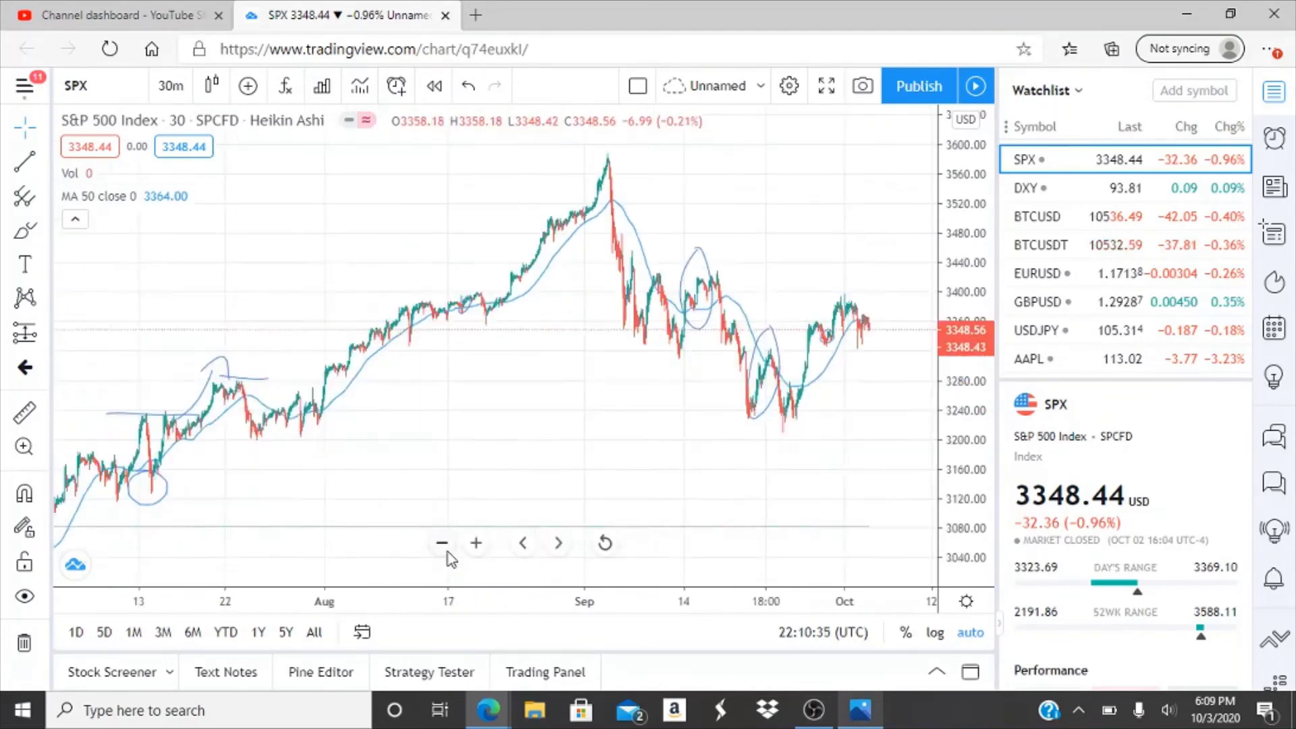
left_click(443, 544)
left_click(443, 544)
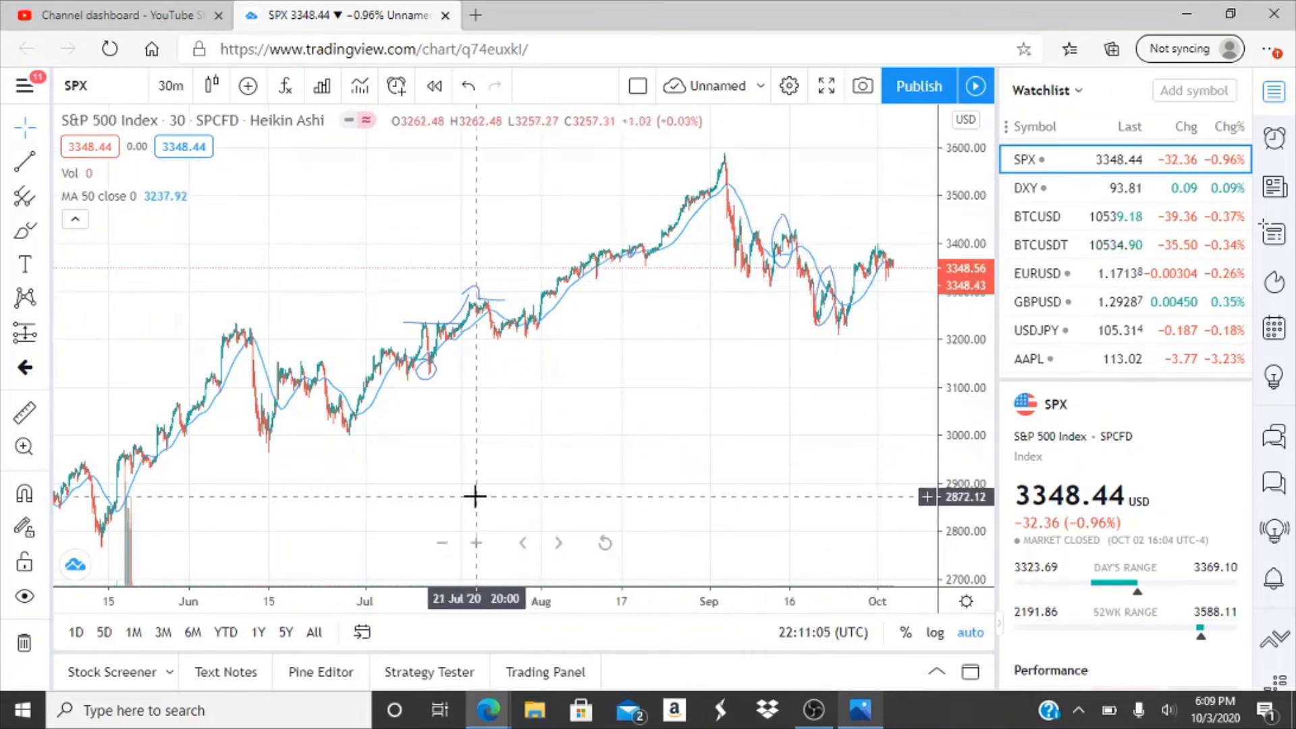
- Bring the S&P 500 chart back to the decline and rebound since the early September peak
left_click(477, 543)
left_click(477, 543)
left_click(476, 543)
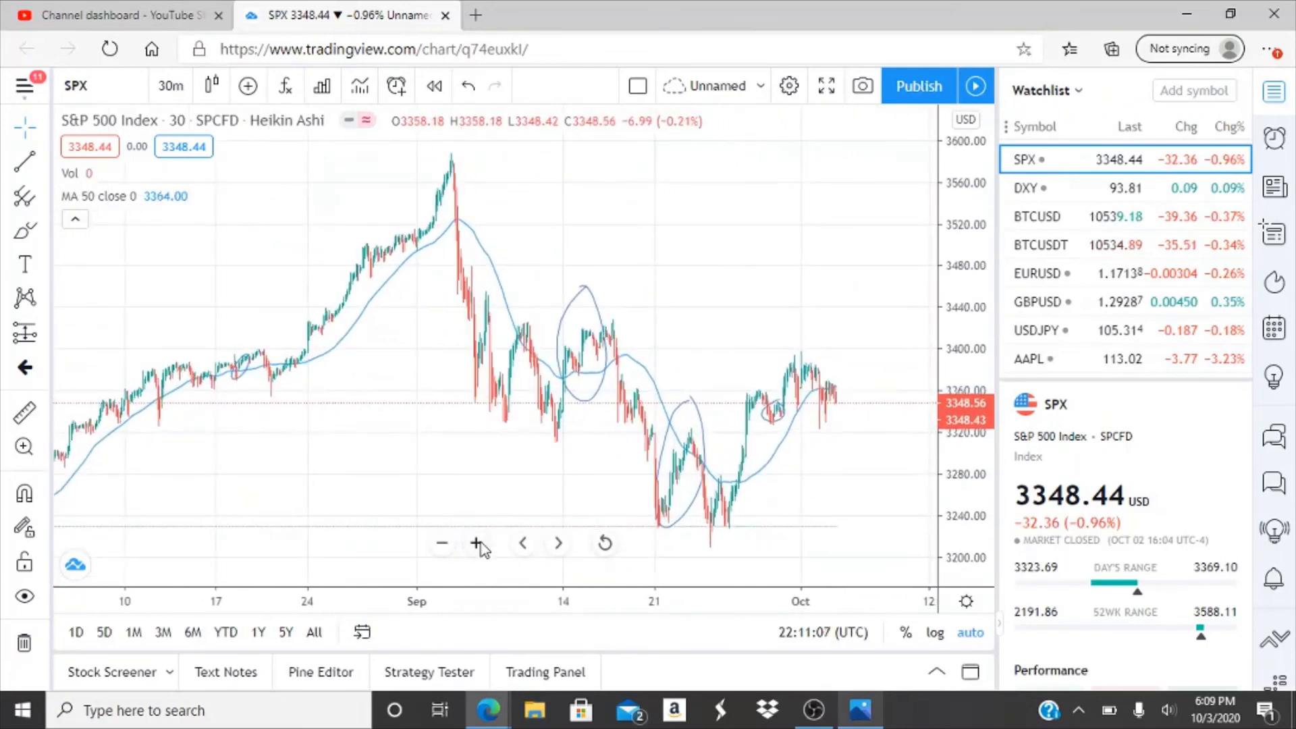
left_click(476, 544)
left_click(476, 543)
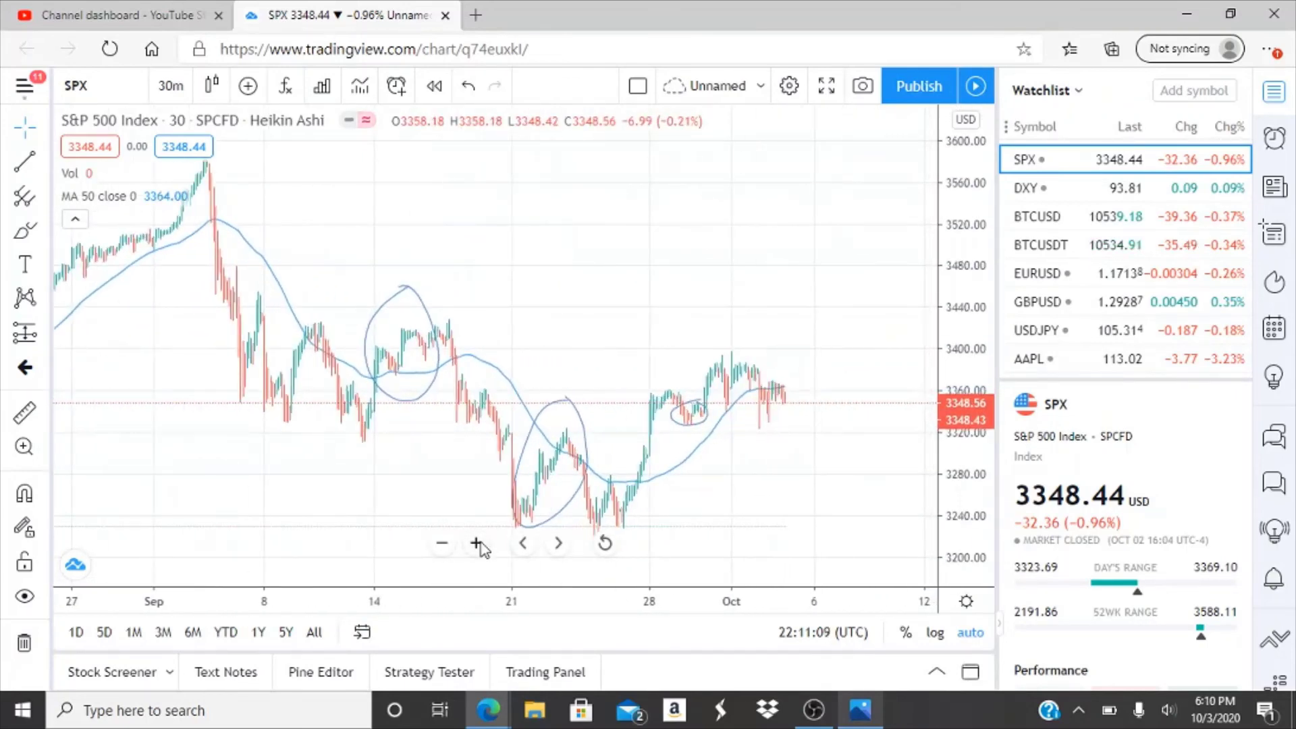